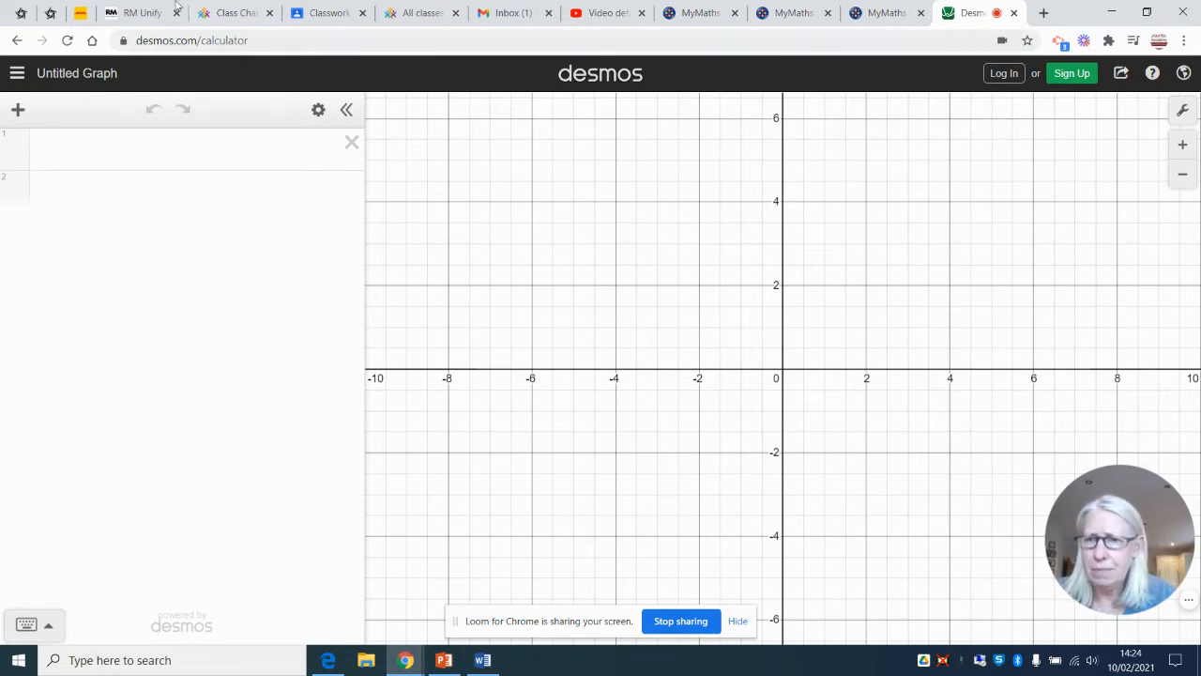
Plot the parabola y = x² as the first expression
{"action": "left_click", "coordinate": [68, 156]}
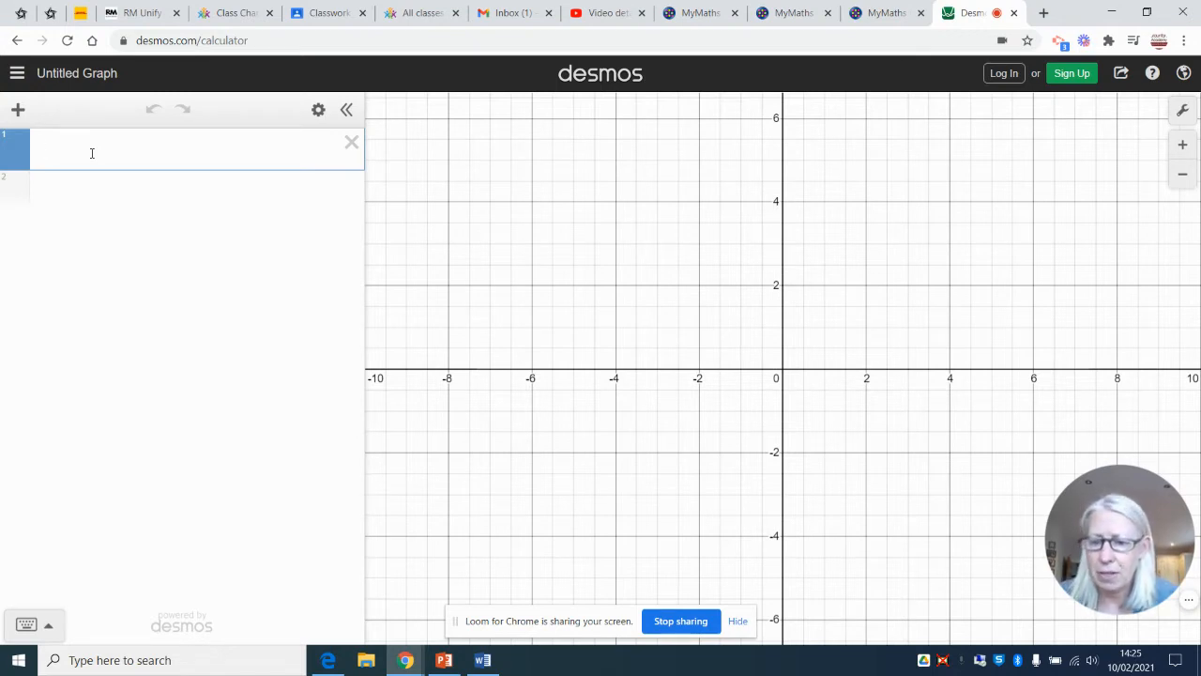
{"action": "type", "text": "y ="}
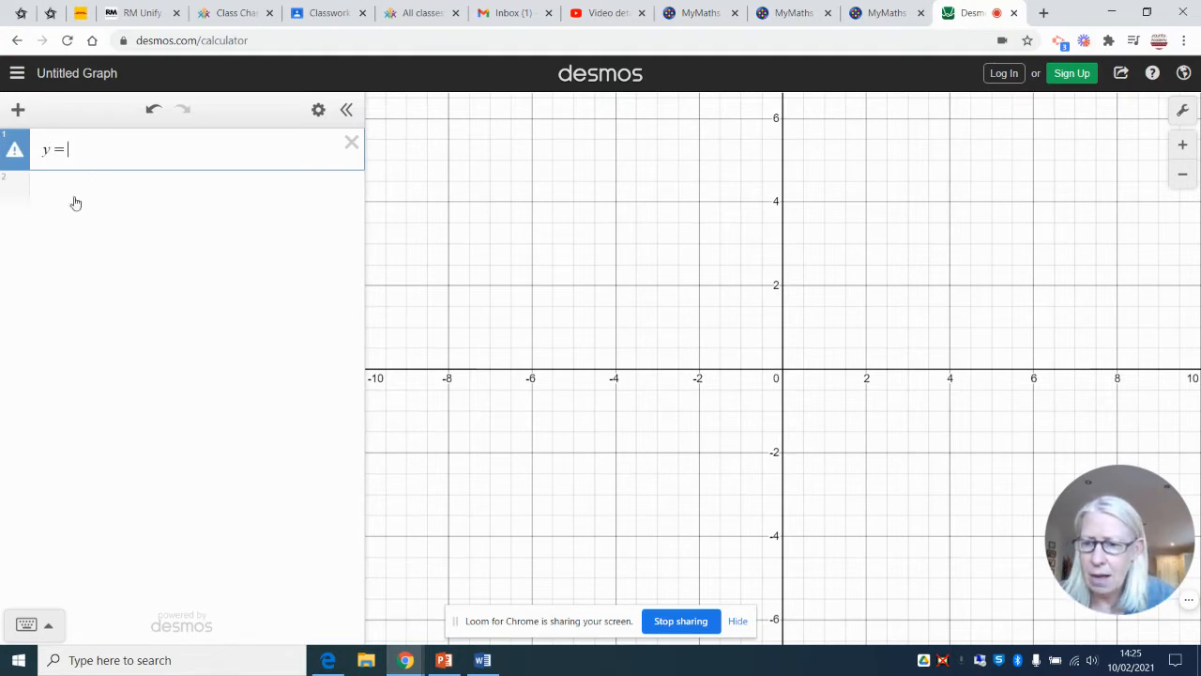
{"action": "left_click", "coordinate": [26, 625]}
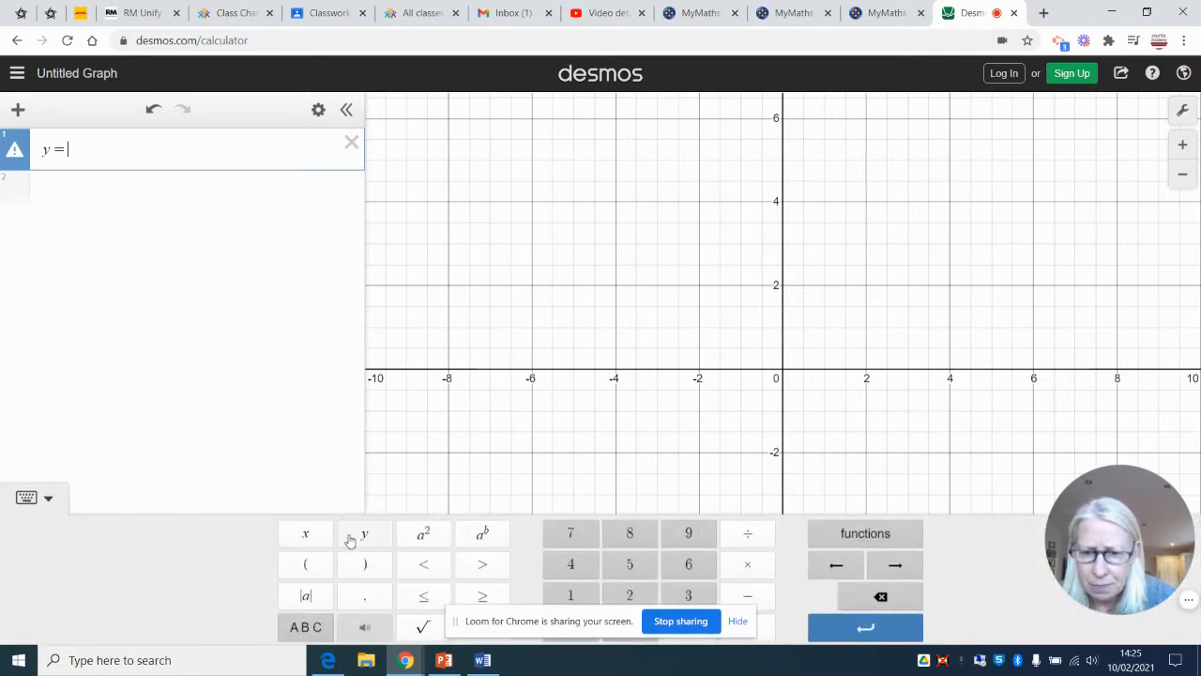
{"action": "type", "text": "x"}
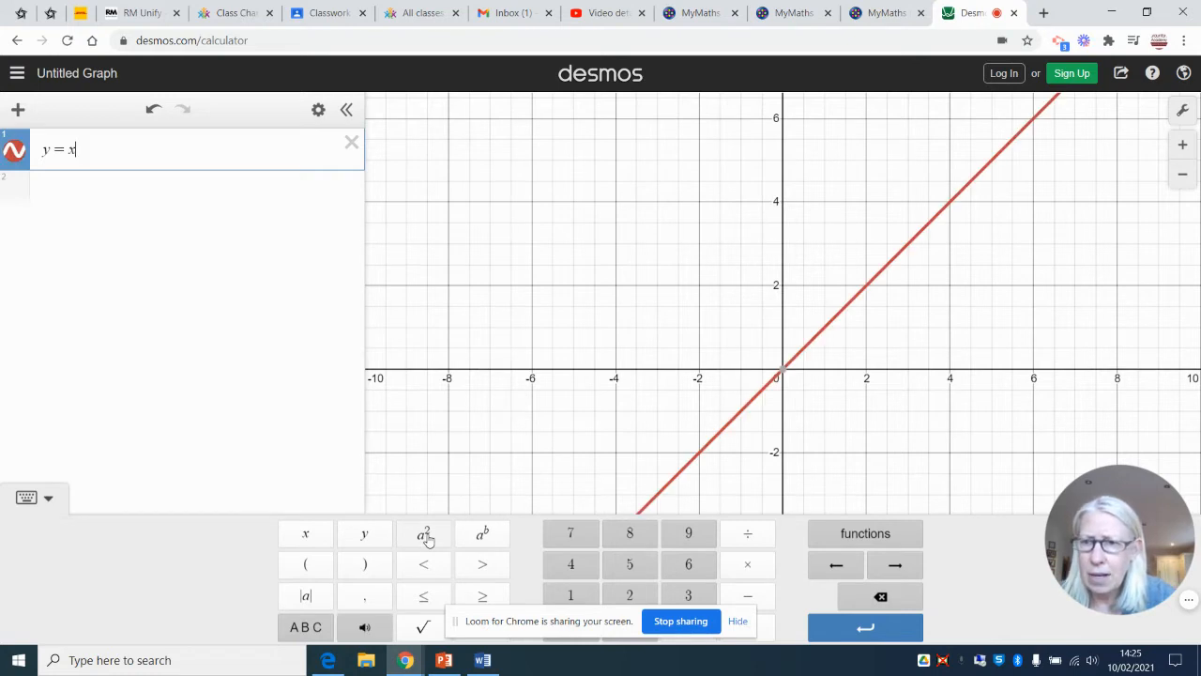
{"action": "left_click", "coordinate": [426, 538]}
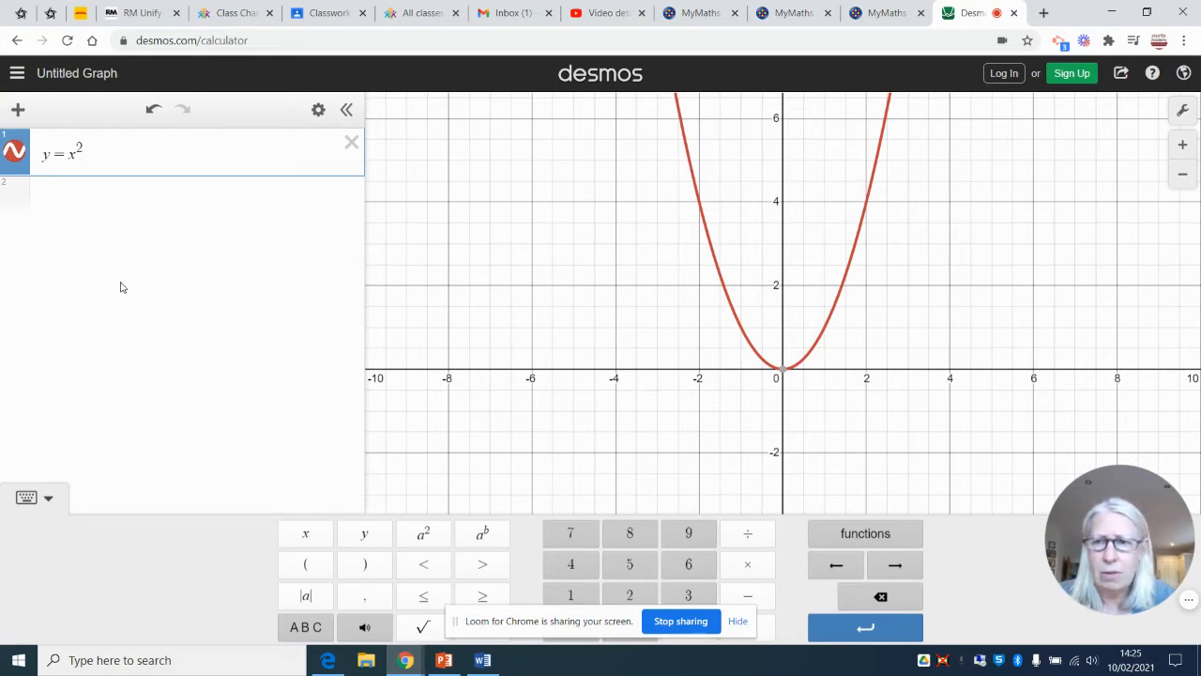
Plot y = x² − 2 as the second expression
{"action": "left_click", "coordinate": [122, 198]}
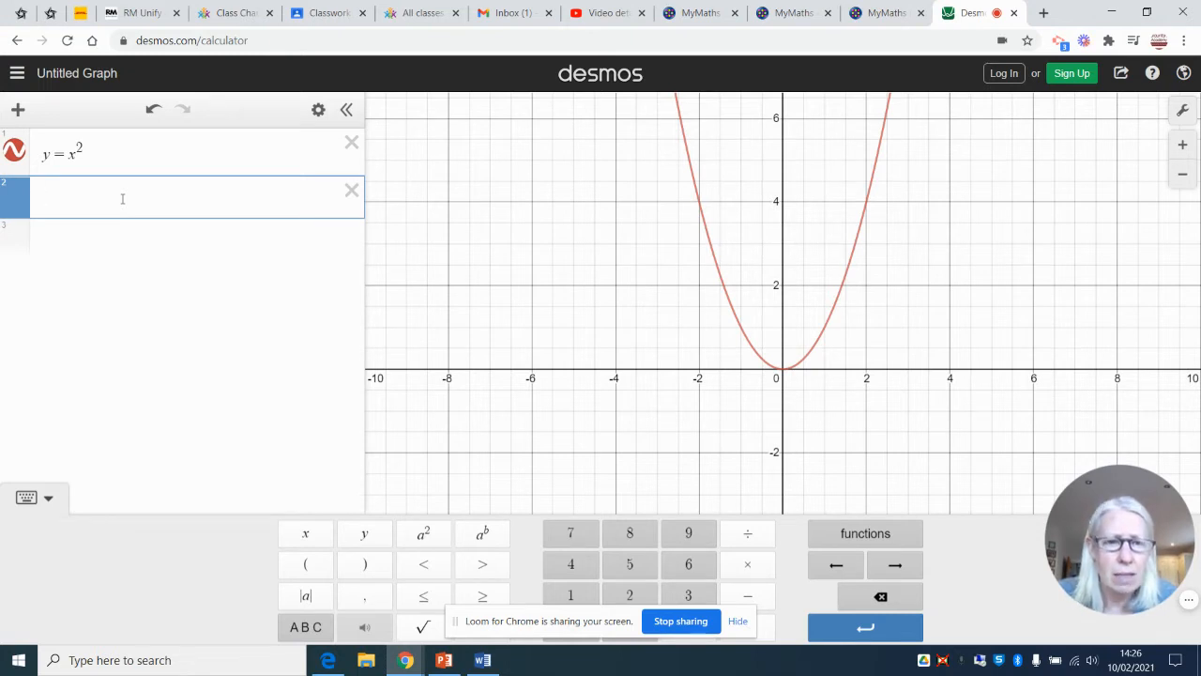
{"action": "type", "text": "y"}
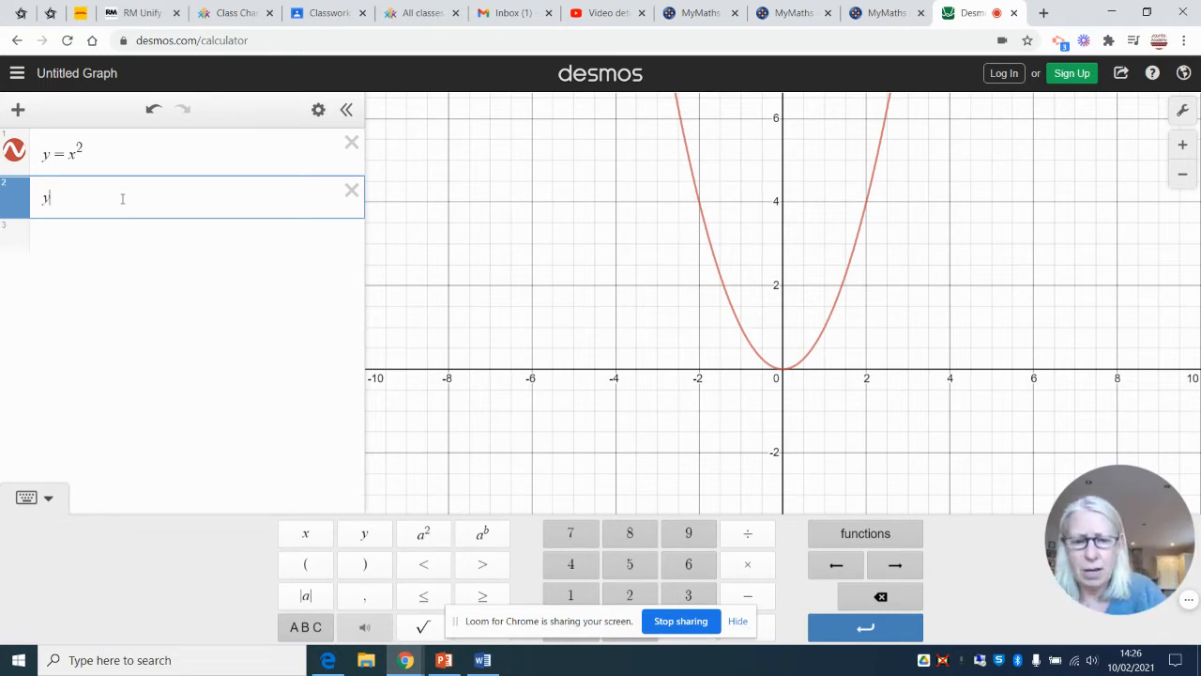
{"action": "type", "text": "=x"}
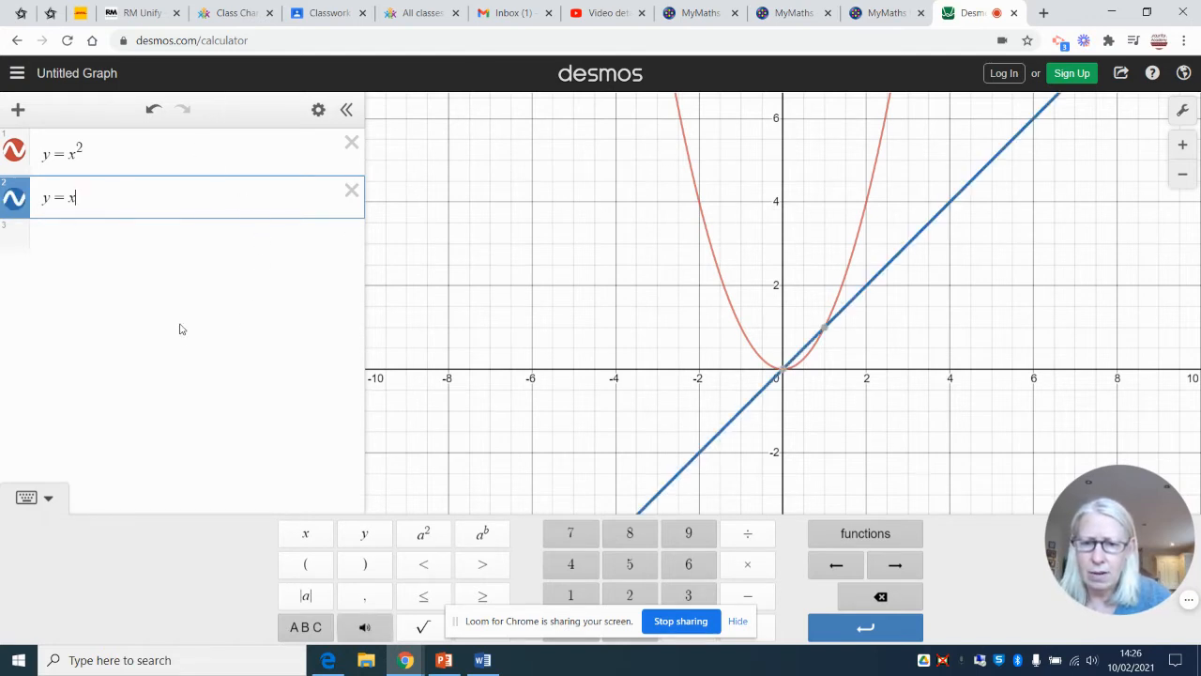
{"action": "left_click", "coordinate": [419, 535]}
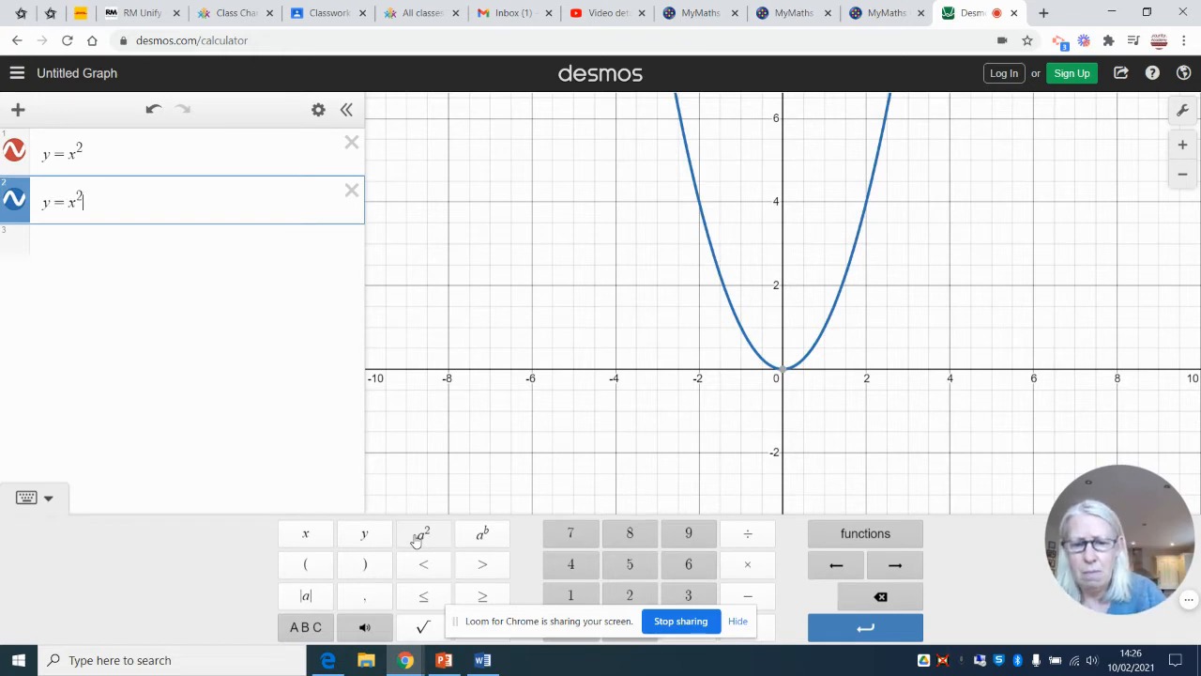
{"action": "type", "text": "-6"}
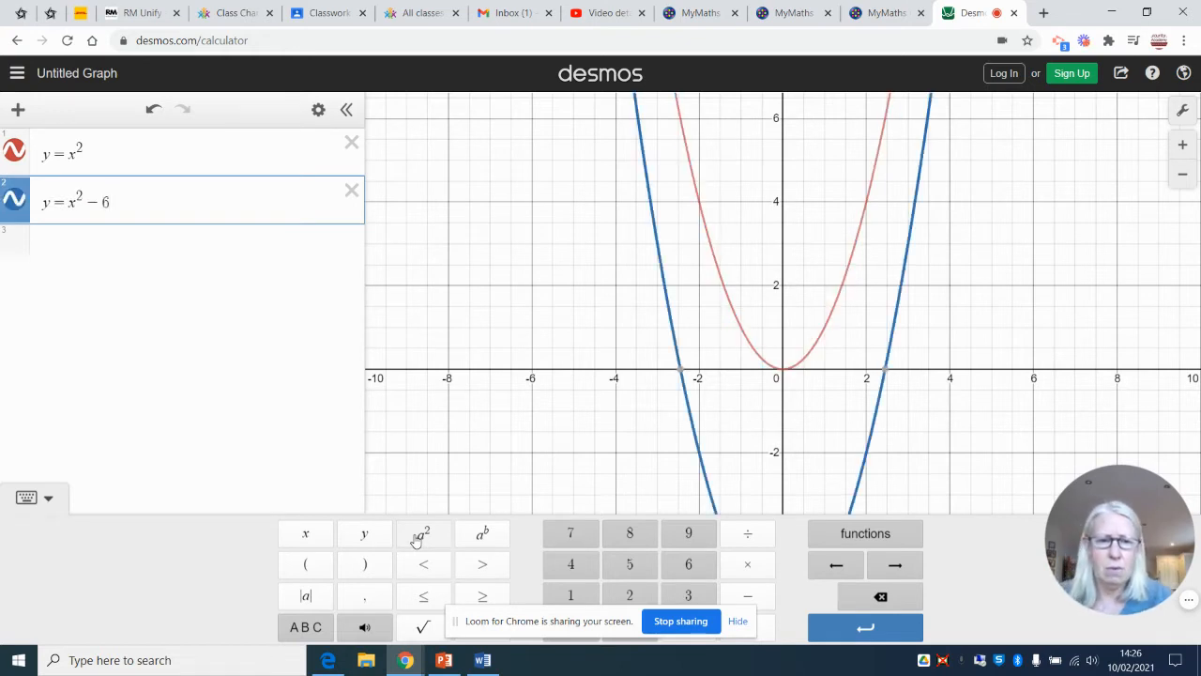
{"action": "key", "text": "BackSpace"}
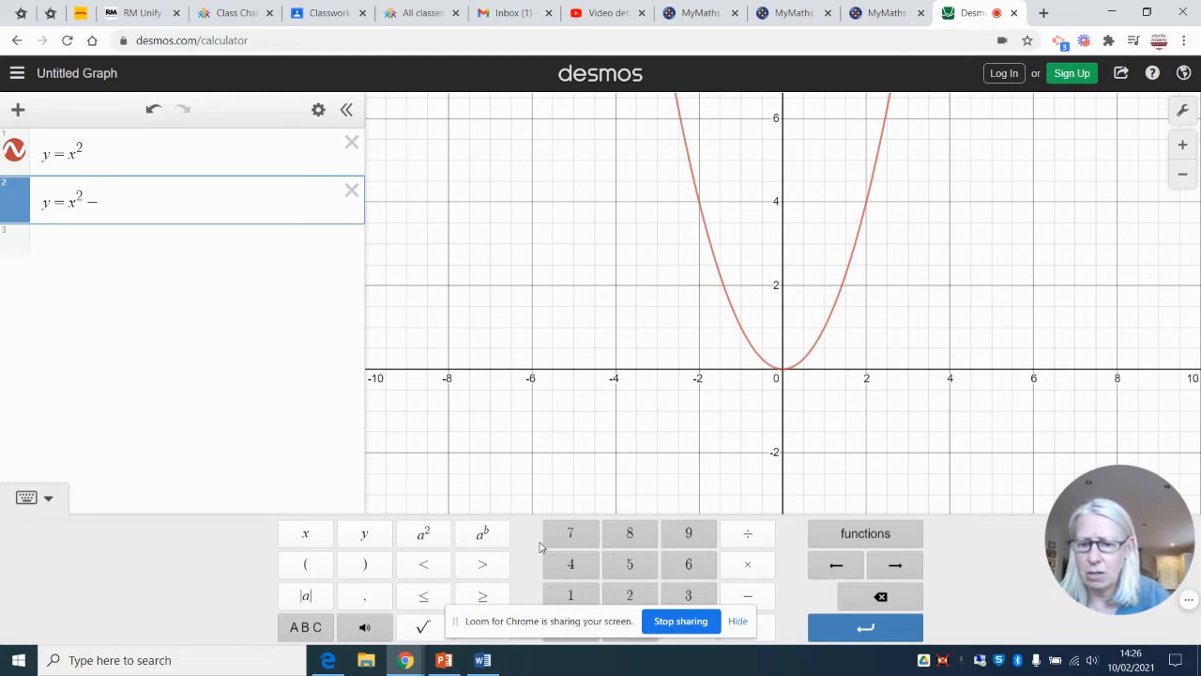
{"action": "type", "text": "2"}
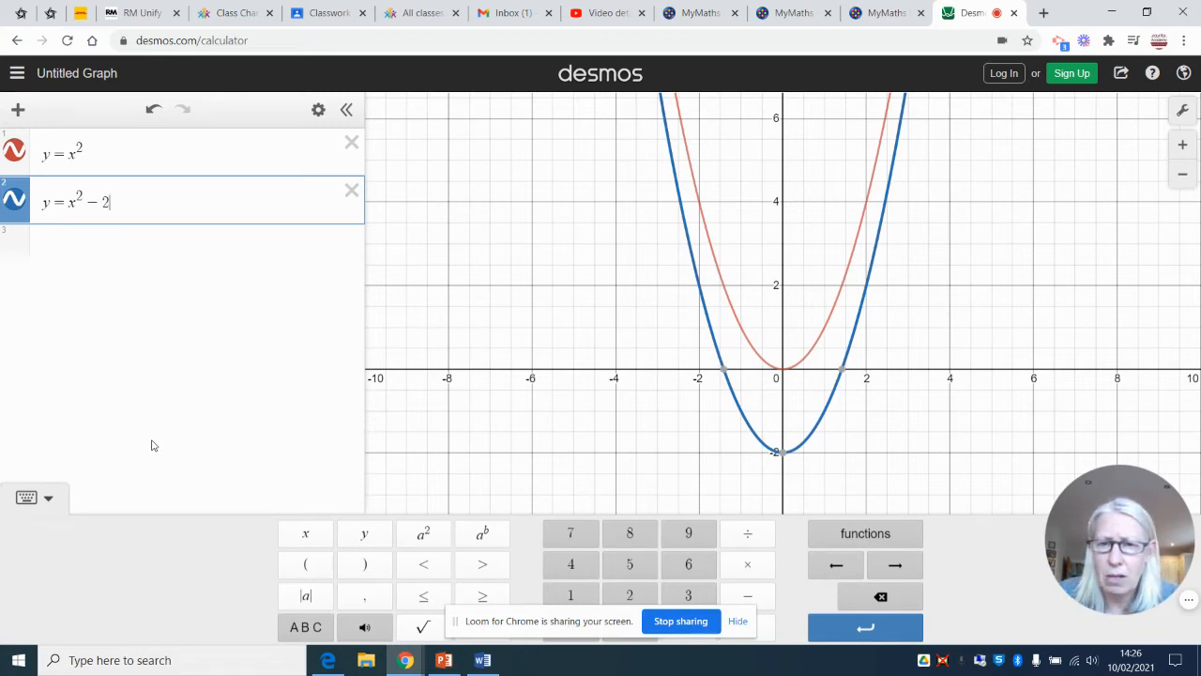
Plot y = x² + 5 as the third expression and delete the y = x² − 2 expression
{"action": "left_click", "coordinate": [60, 248]}
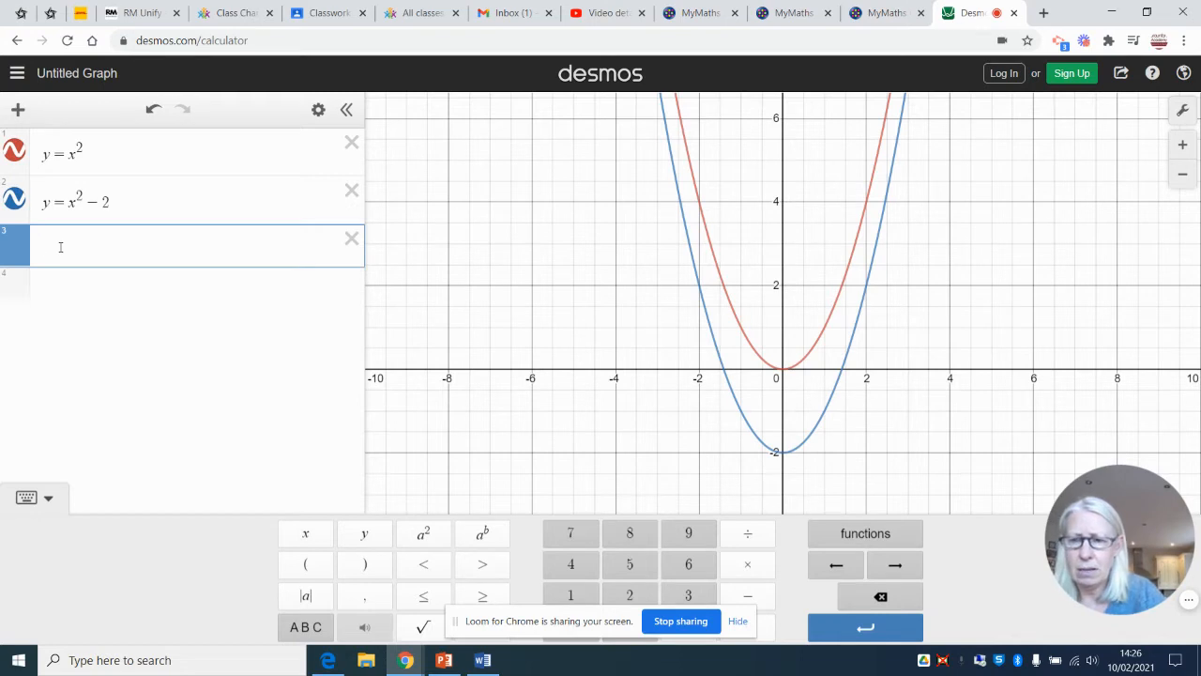
{"action": "type", "text": "y="}
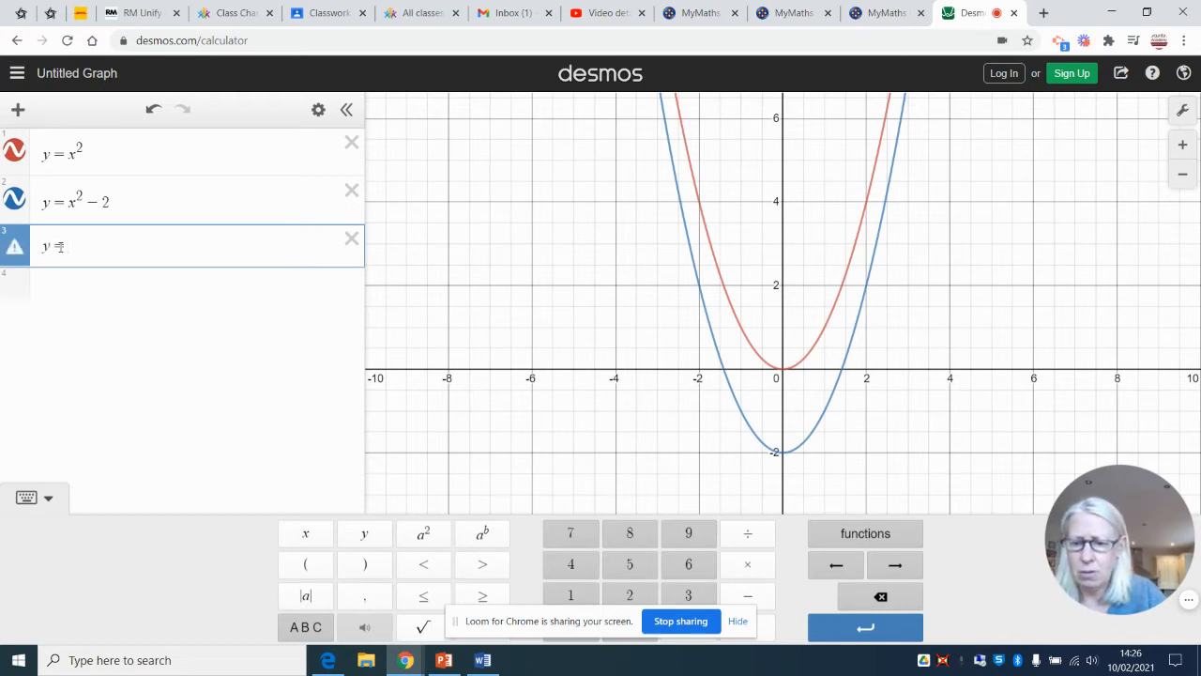
{"action": "type", "text": "x"}
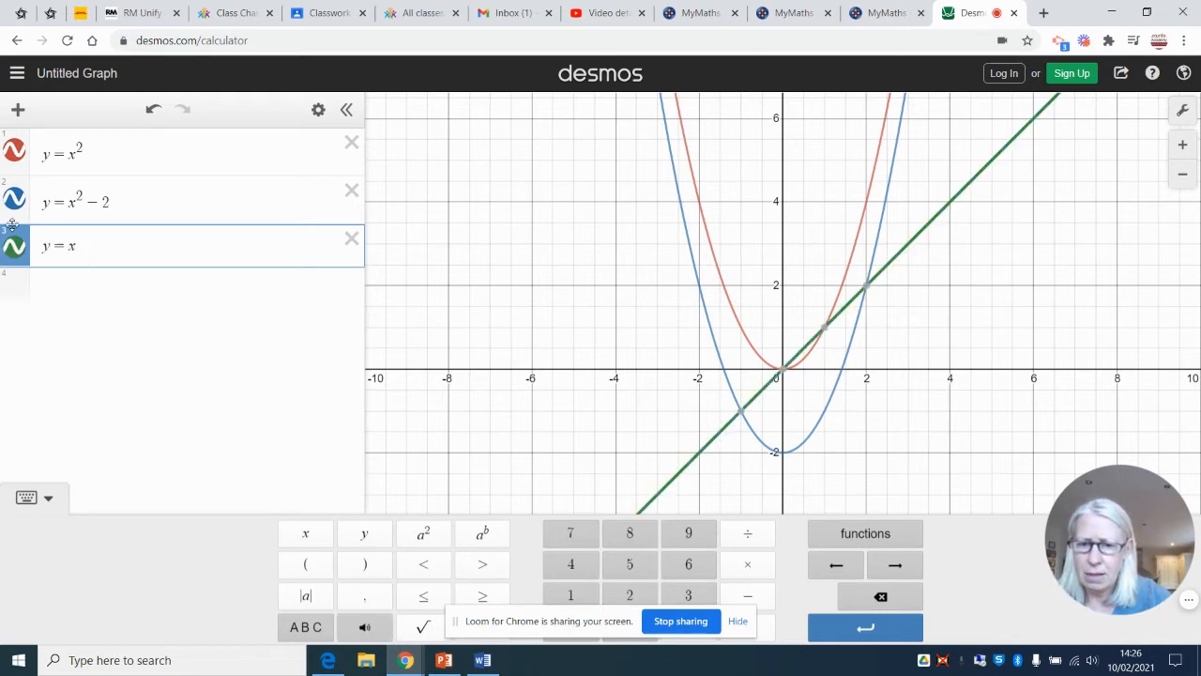
{"action": "left_click", "coordinate": [436, 542]}
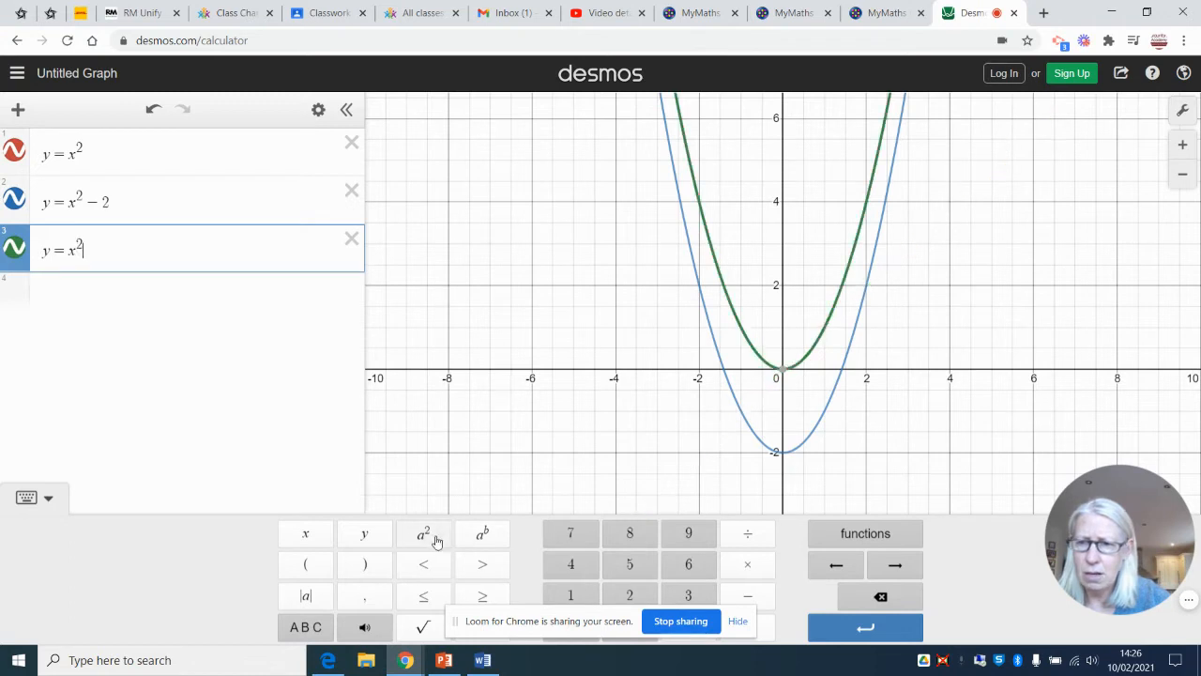
{"action": "type", "text": "+ "}
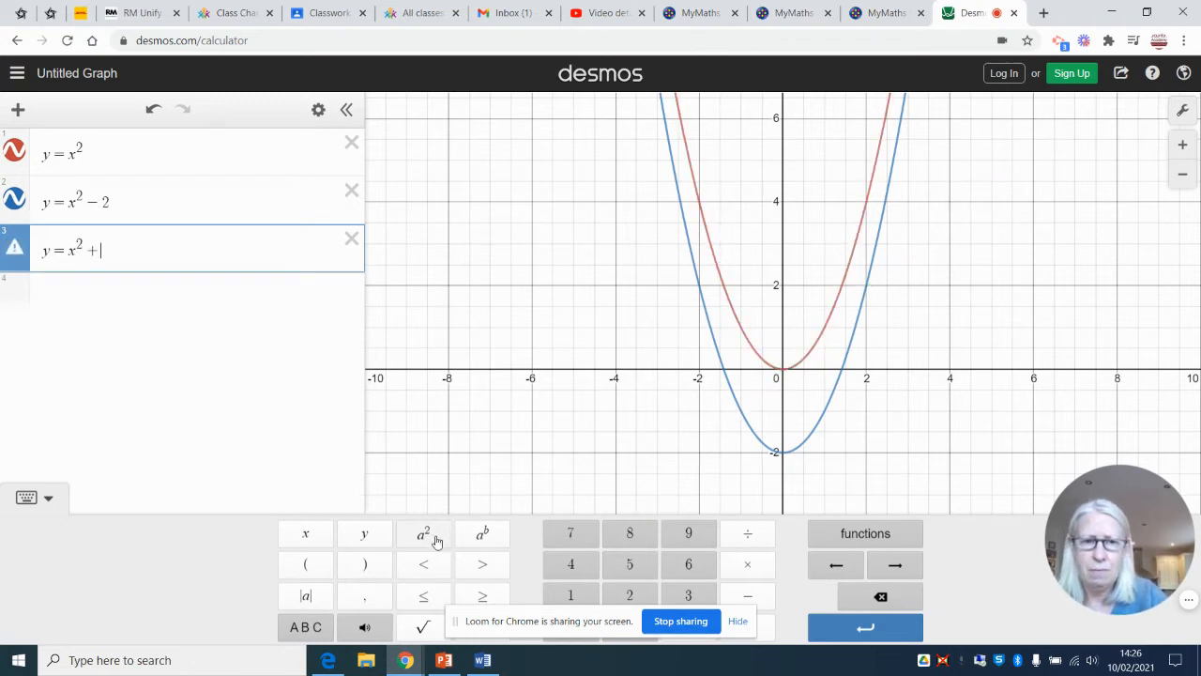
{"action": "type", "text": "5"}
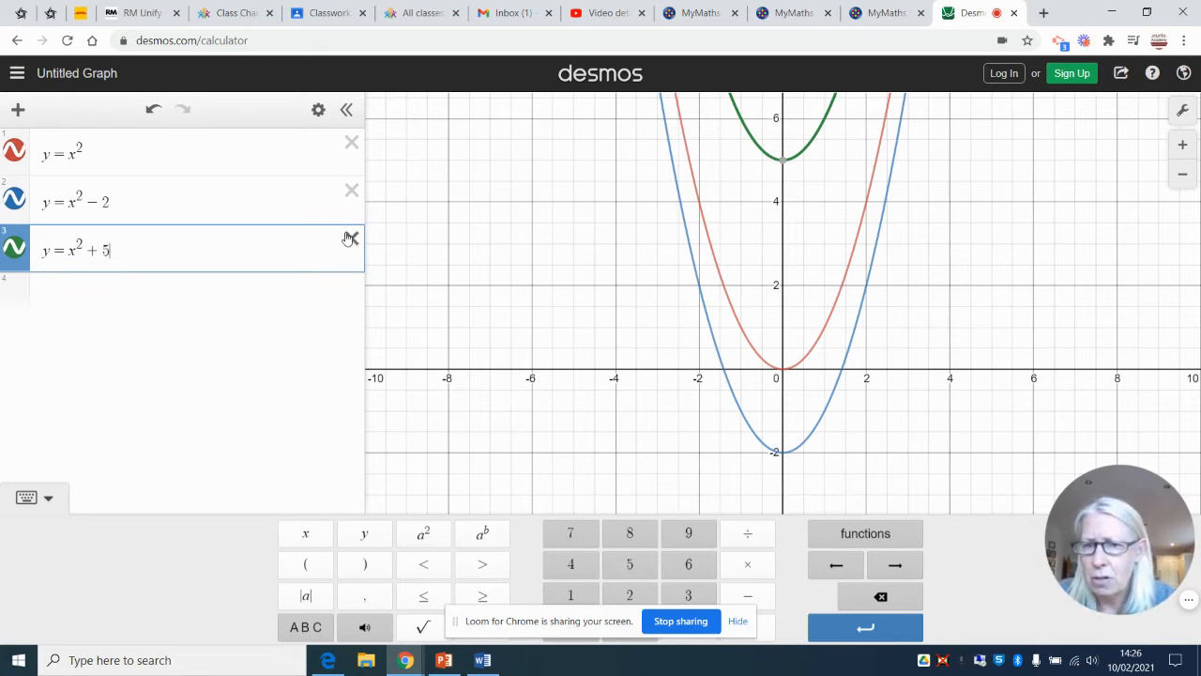
{"action": "left_click", "coordinate": [351, 191]}
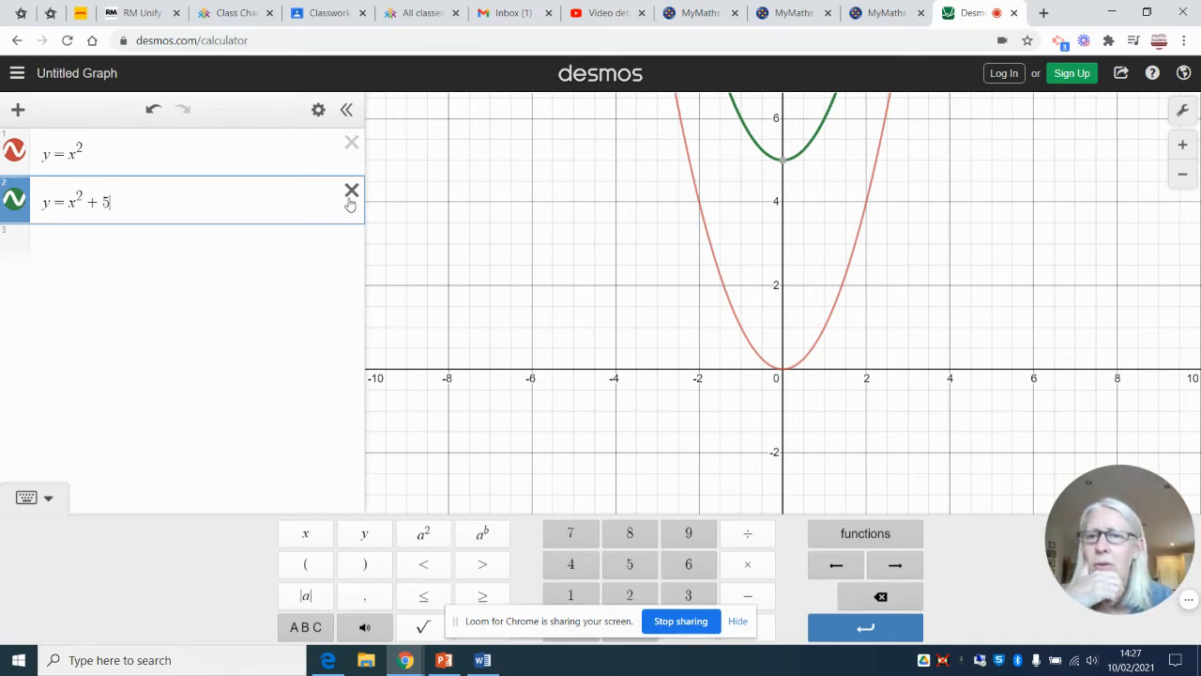
Plot y = x² + 2x as a new expression below y = x² + 5
{"action": "left_click", "coordinate": [226, 268]}
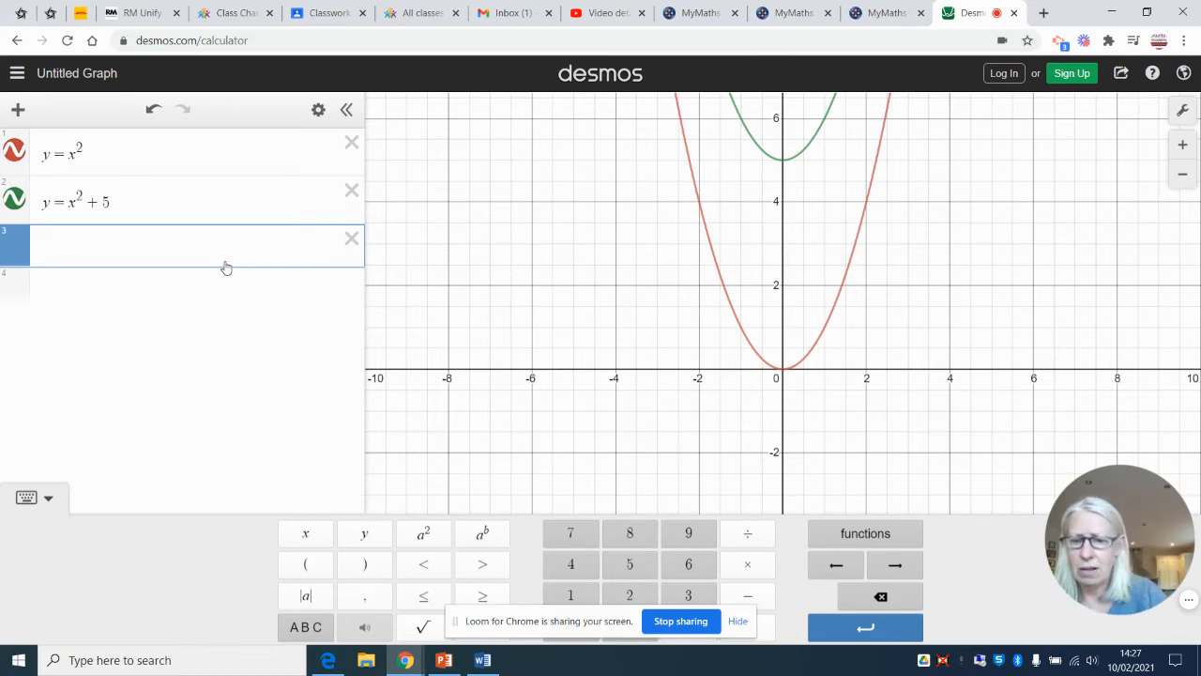
{"action": "type", "text": "y="}
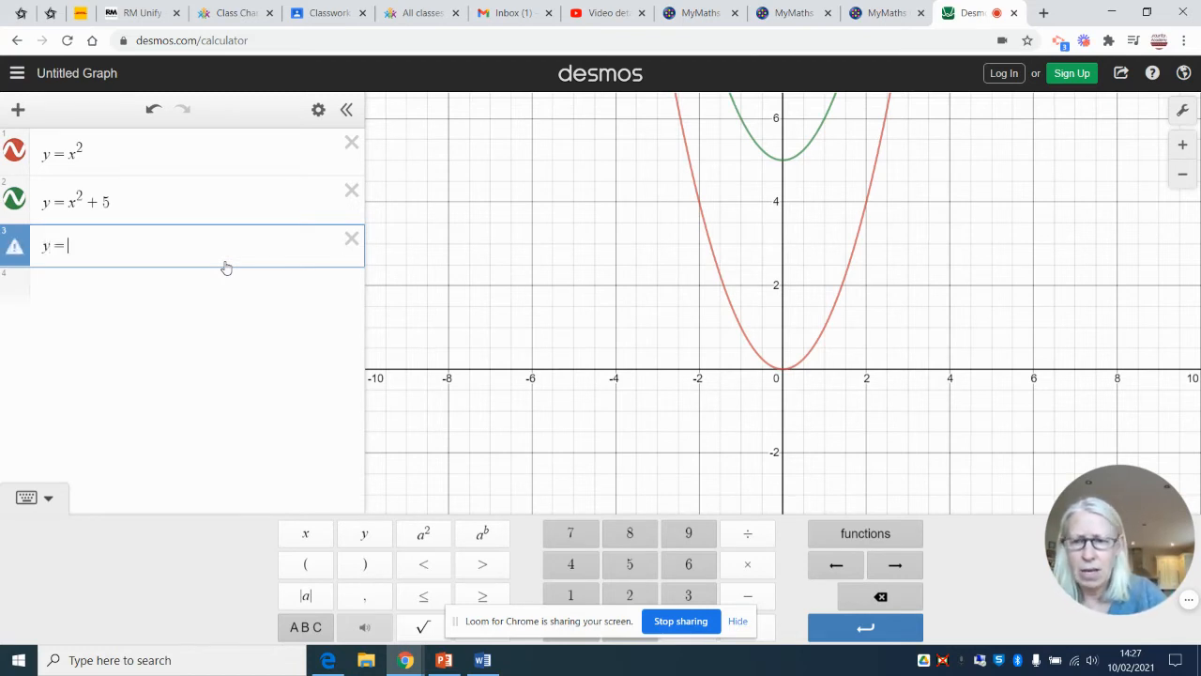
{"action": "type", "text": "x"}
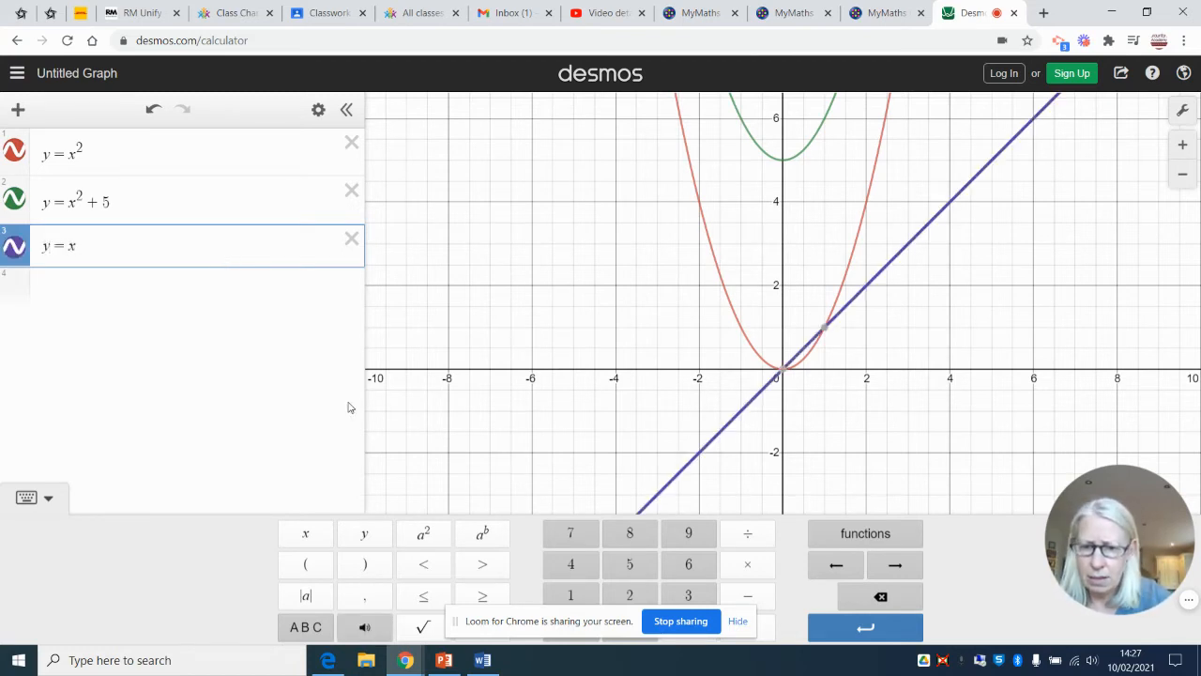
{"action": "left_click", "coordinate": [422, 535]}
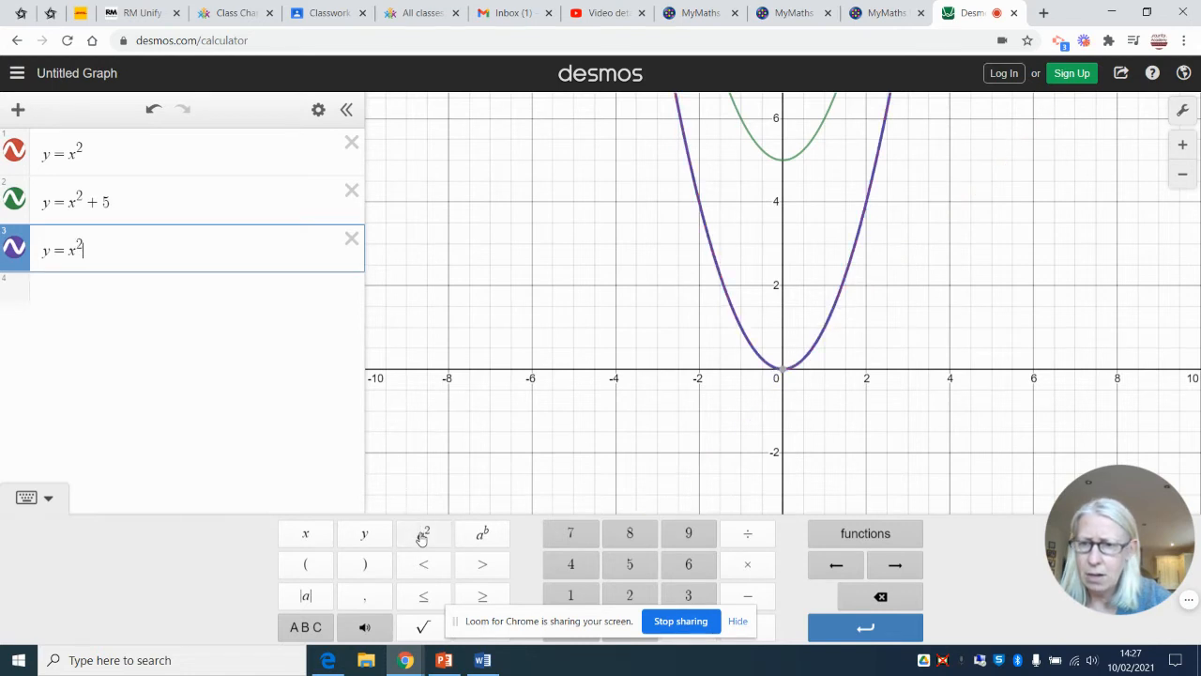
{"action": "type", "text": "+2x"}
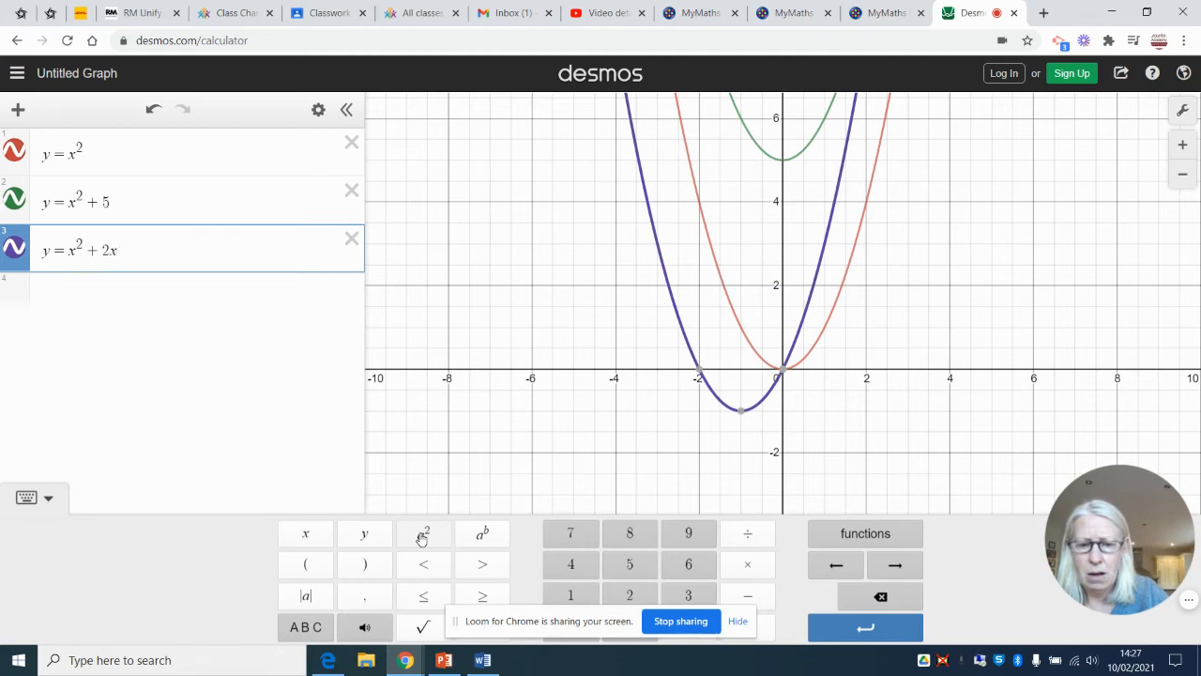
{"action": "type", "text": "+2"}
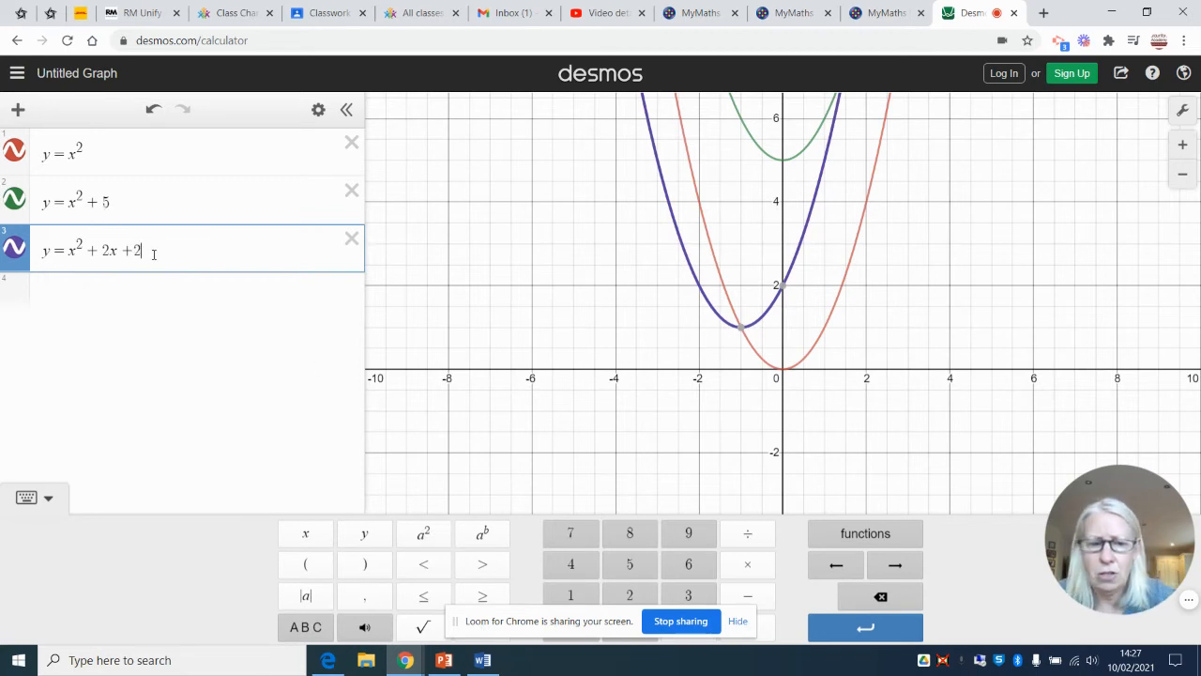
{"action": "key", "text": "BackSpace"}
{"action": "key", "text": "BackSpace"}
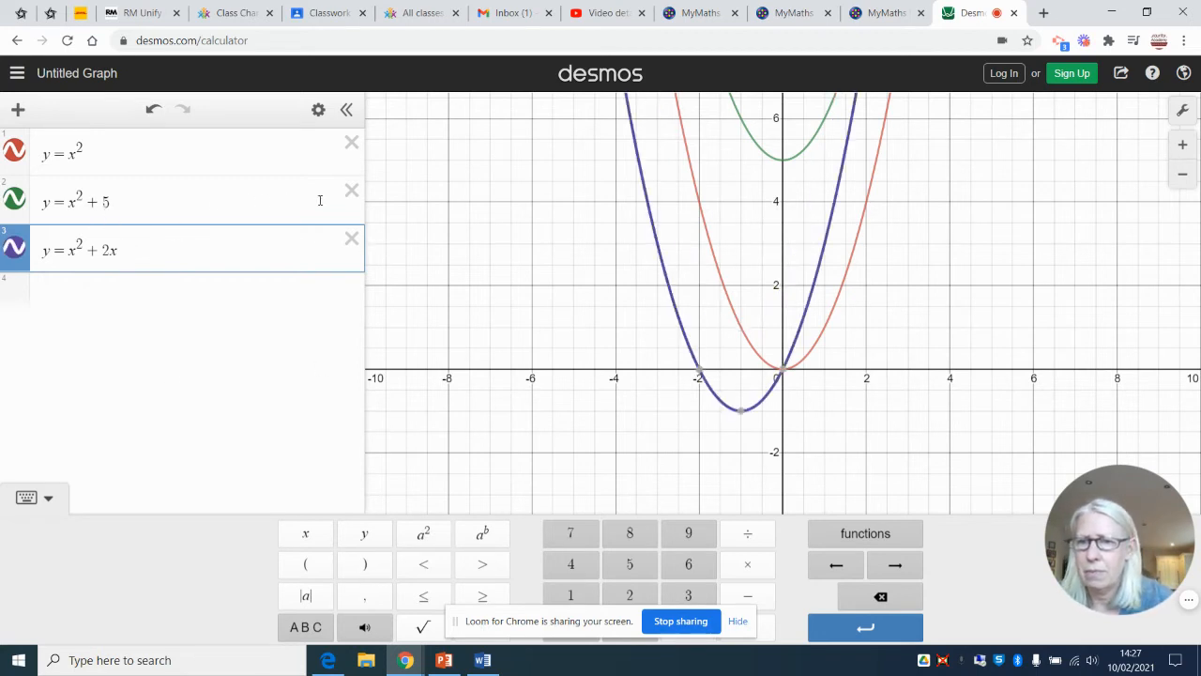
Delete the y = x² + 5 expression and start a new equation with y = in the empty third row
{"action": "left_click", "coordinate": [351, 190]}
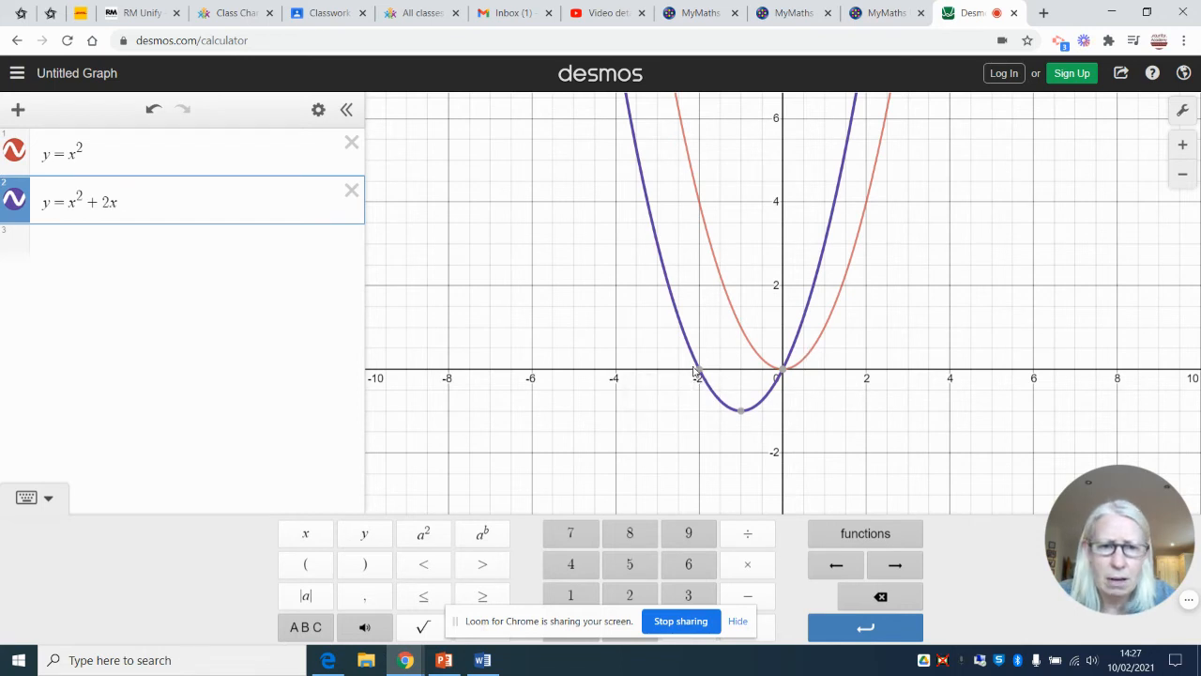
{"action": "left_click", "coordinate": [263, 240]}
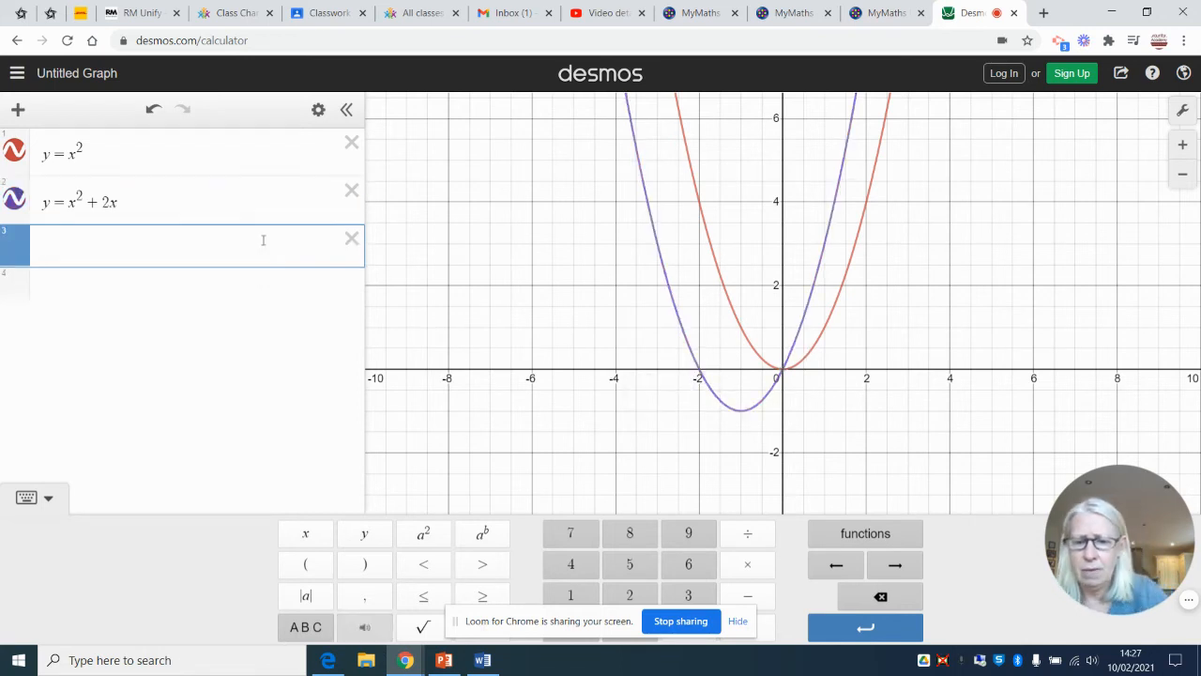
{"action": "type", "text": "y = 2"}
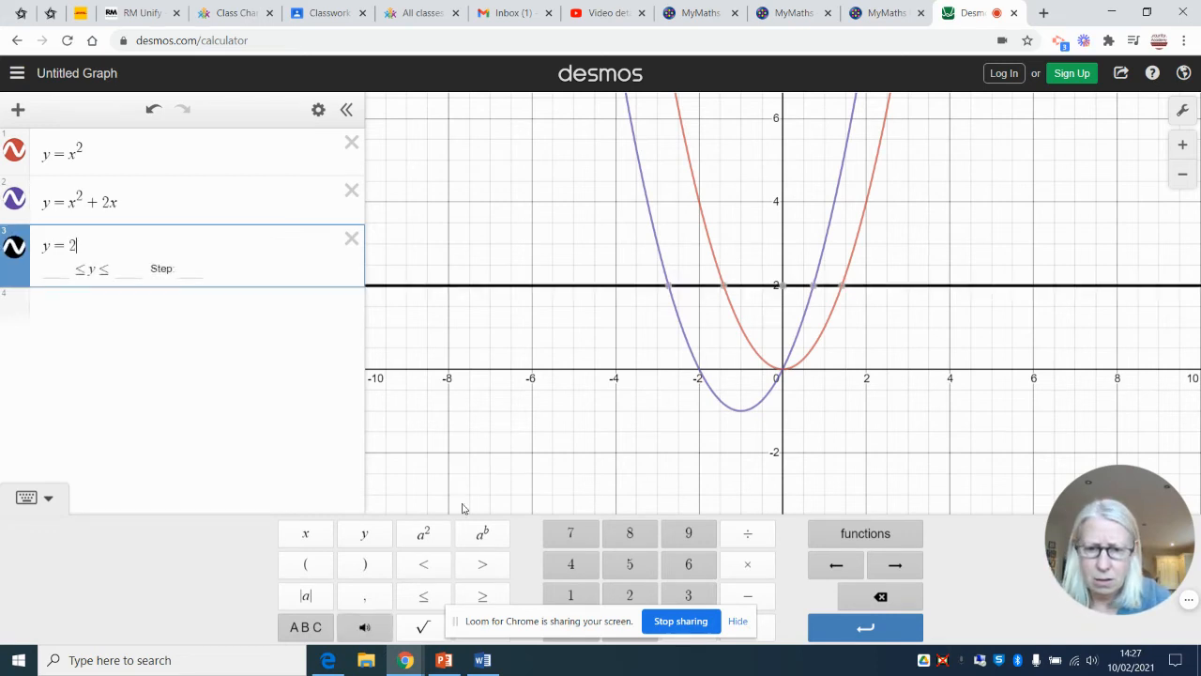
{"action": "type", "text": "x"}
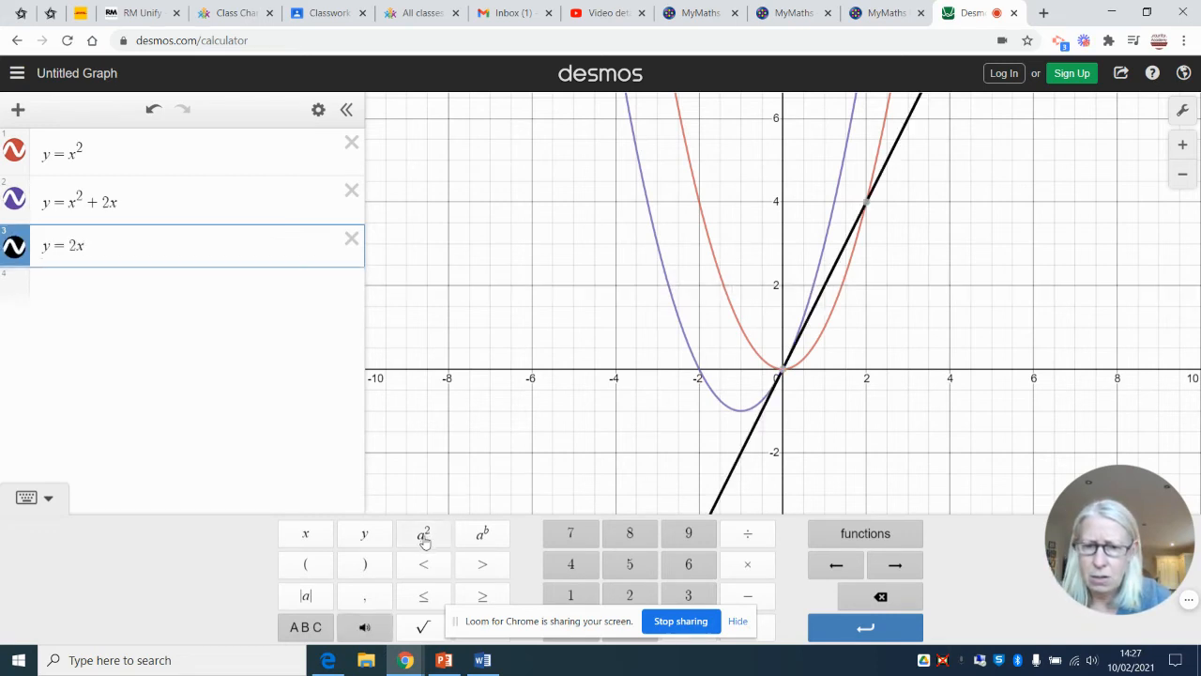
{"action": "left_click", "coordinate": [424, 535]}
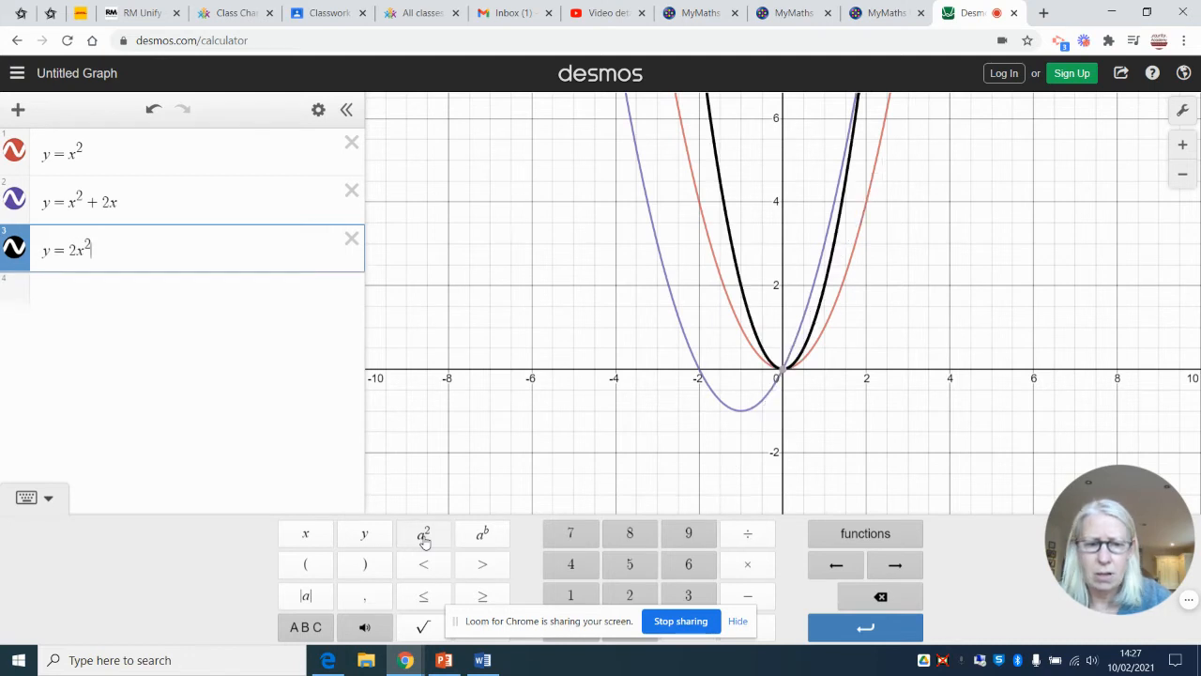
{"action": "key", "text": "BackSpace"}
{"action": "key", "text": "BackSpace"}
{"action": "key", "text": "BackSpace"}
{"action": "key", "text": "BackSpace"}
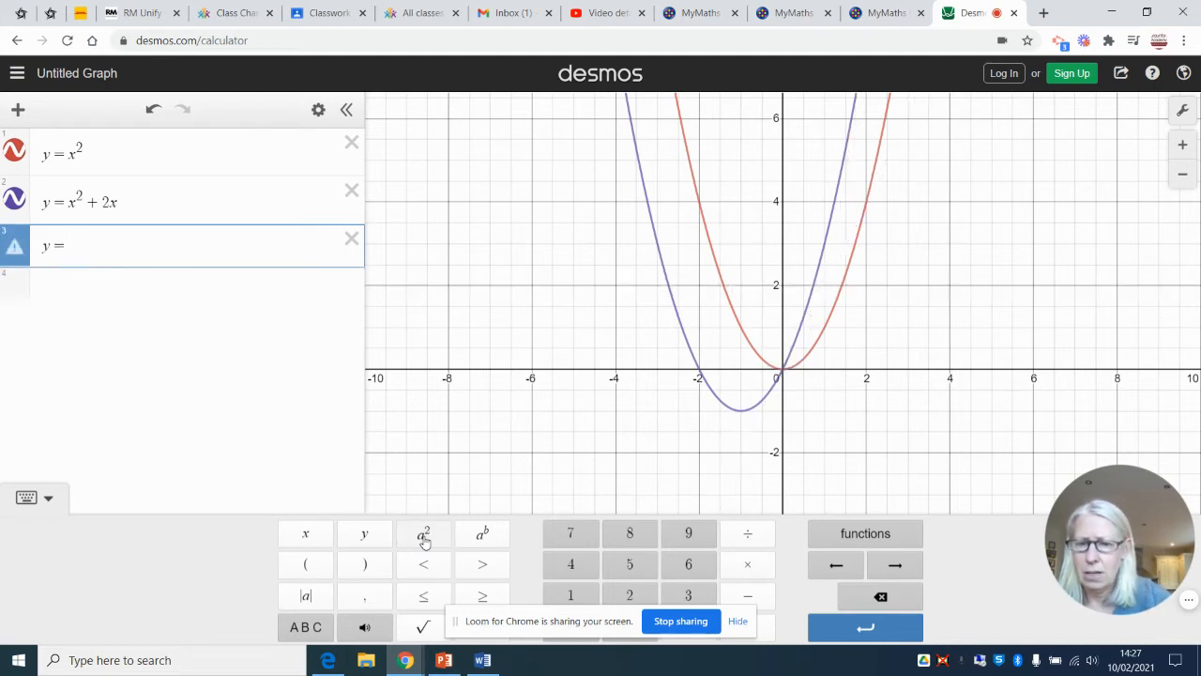
Complete the third equation as y = x² + 2x + 3
{"action": "type", "text": "x"}
{"action": "left_click", "coordinate": [424, 535]}
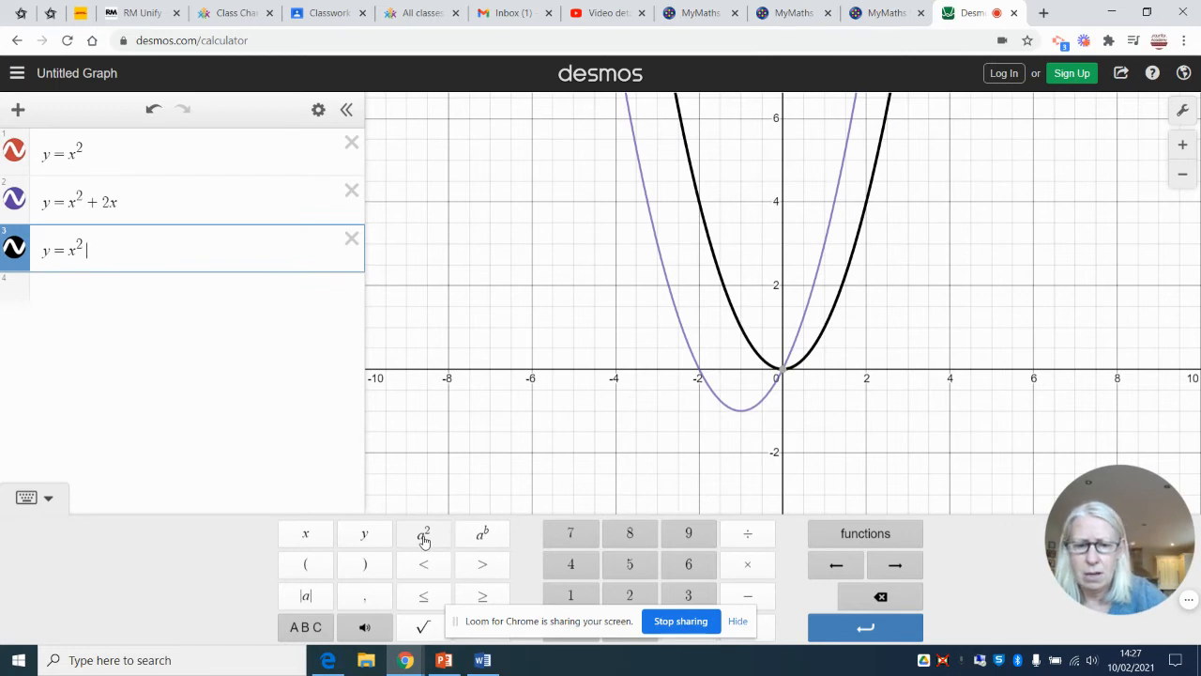
{"action": "type", "text": "+"}
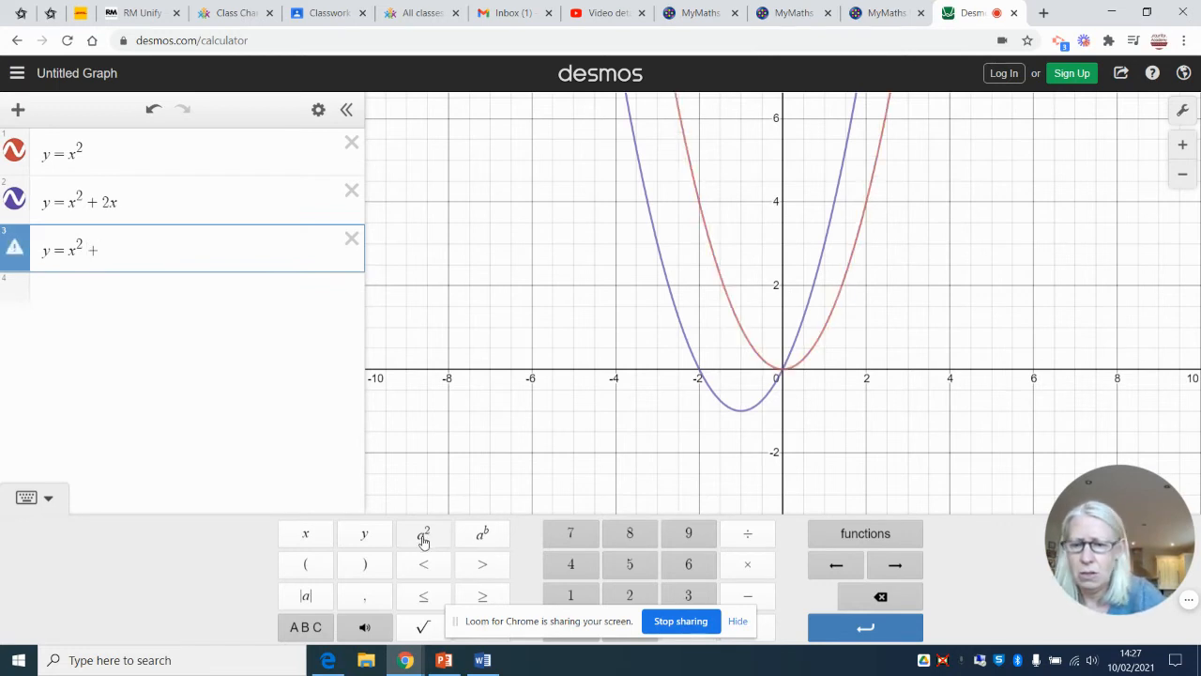
{"action": "type", "text": "2x "}
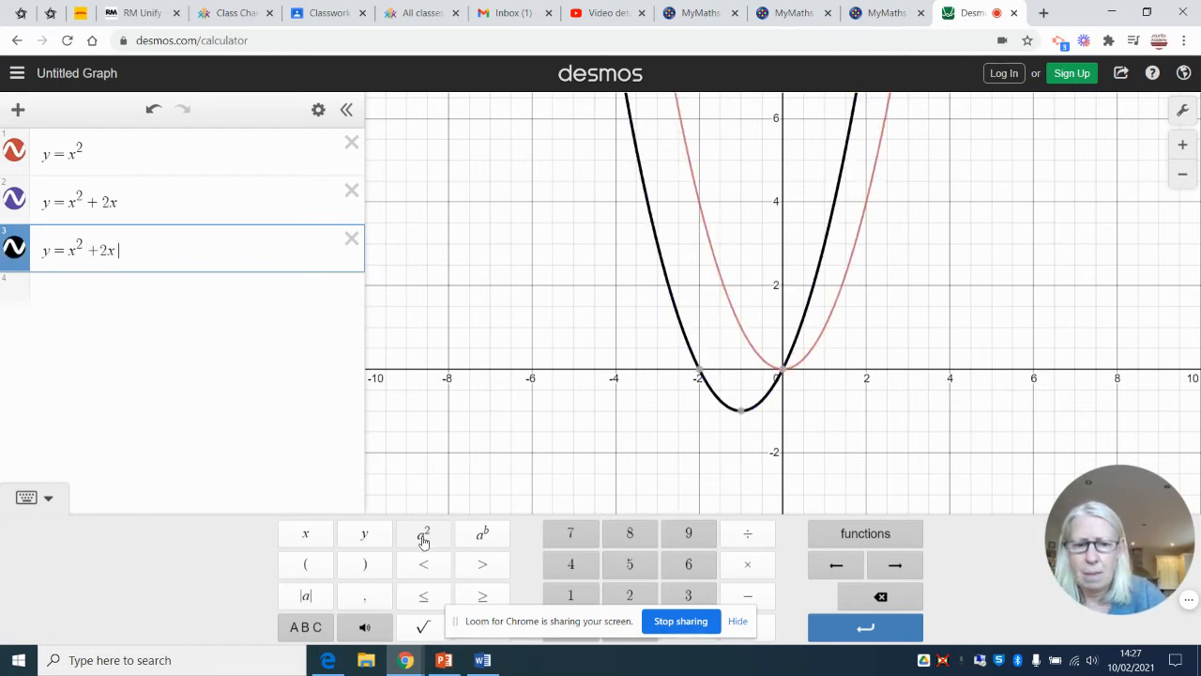
{"action": "type", "text": "+3"}
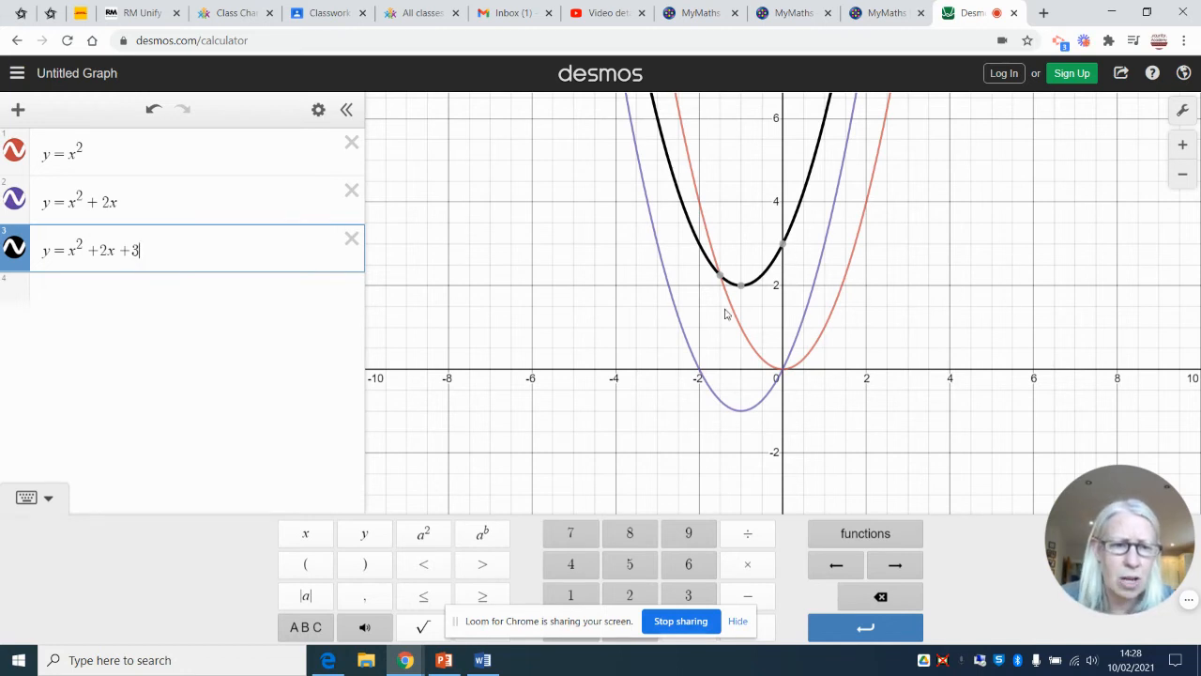
Delete the y = x² + 2x + 3 and y = x² + 2x expressions and change the remaining equation to y = x³
{"action": "left_click", "coordinate": [351, 240]}
{"action": "left_click", "coordinate": [351, 192]}
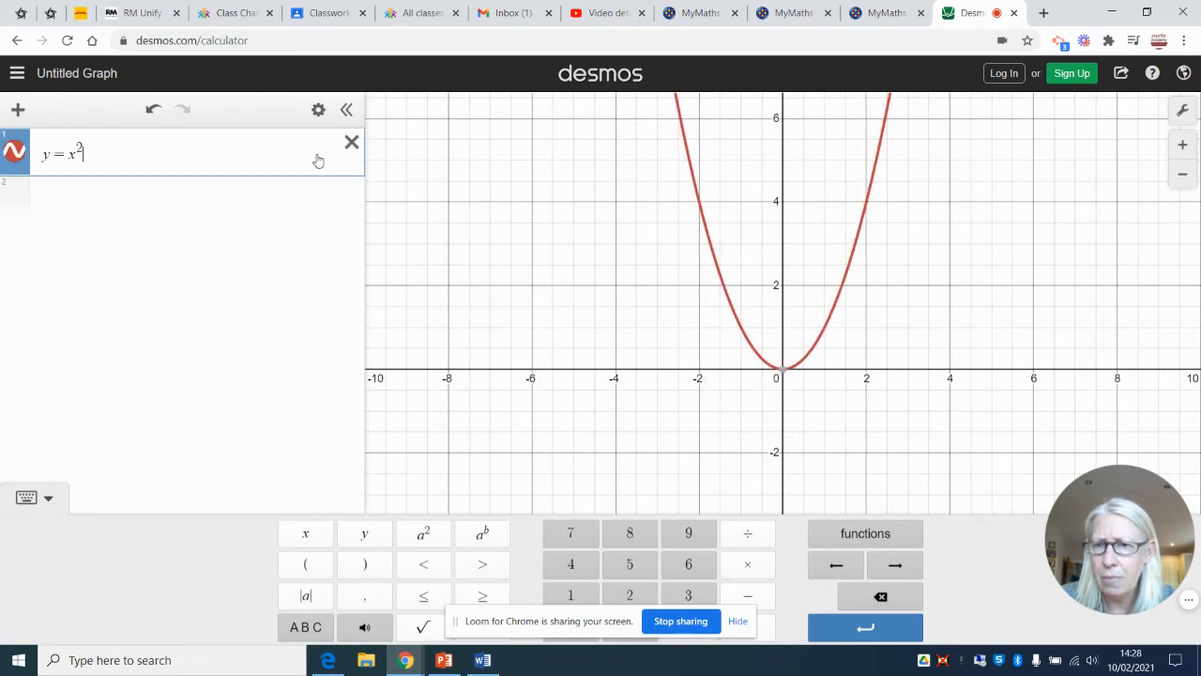
{"action": "key", "text": "BackSpace"}
{"action": "key", "text": "BackSpace"}
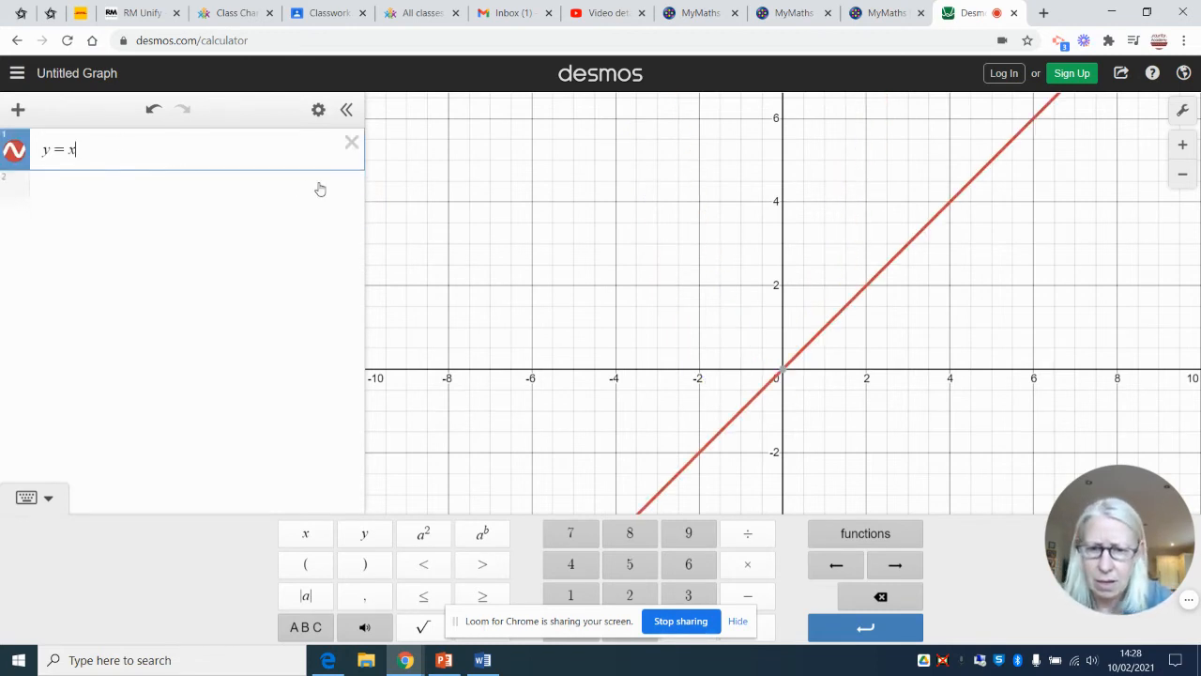
{"action": "left_click", "coordinate": [477, 547]}
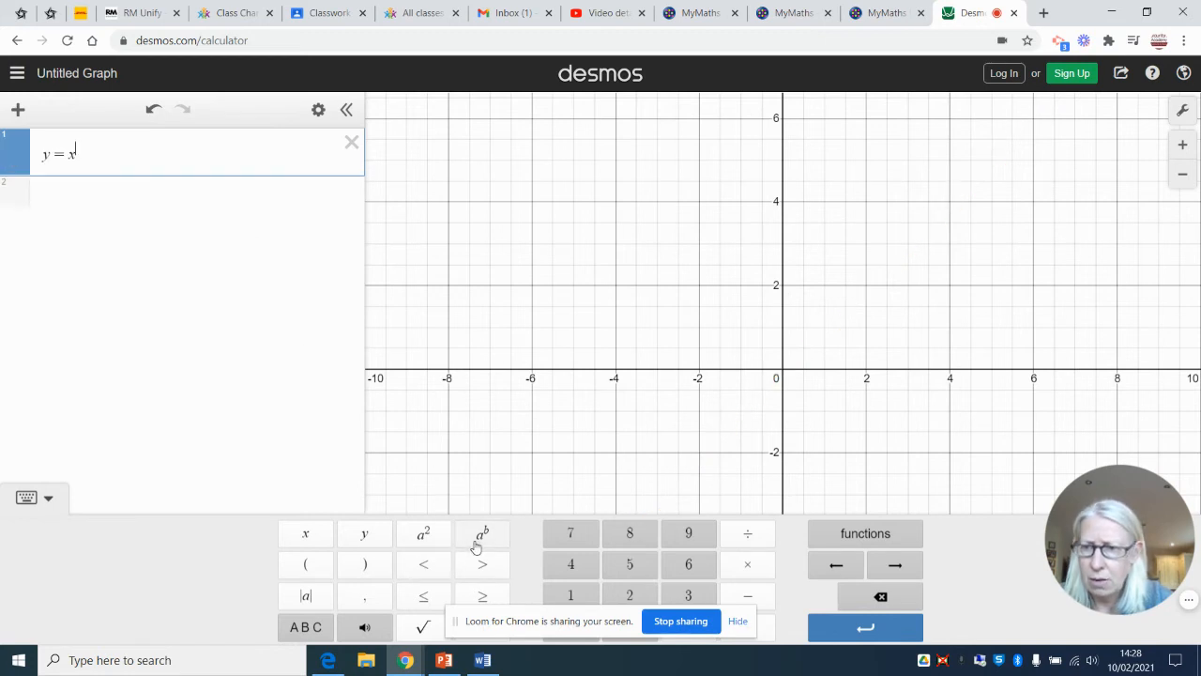
{"action": "type", "text": "3"}
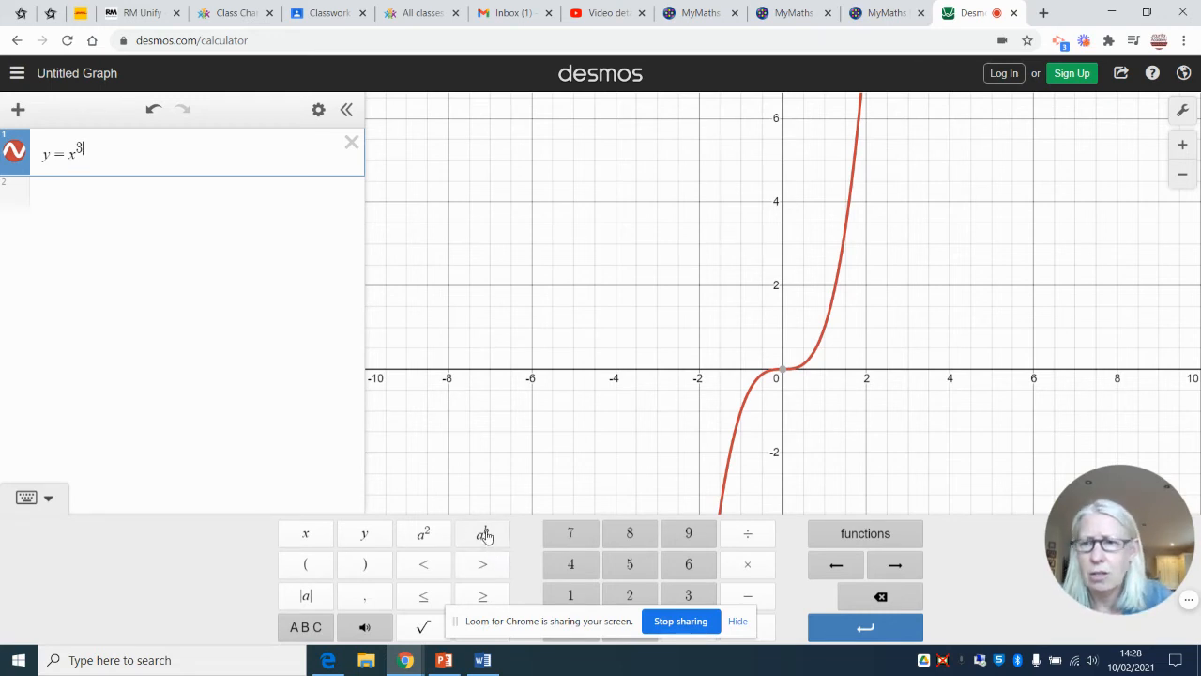
Plot y = x³ + 4 as a second expression below y = x³
{"action": "left_click", "coordinate": [103, 195]}
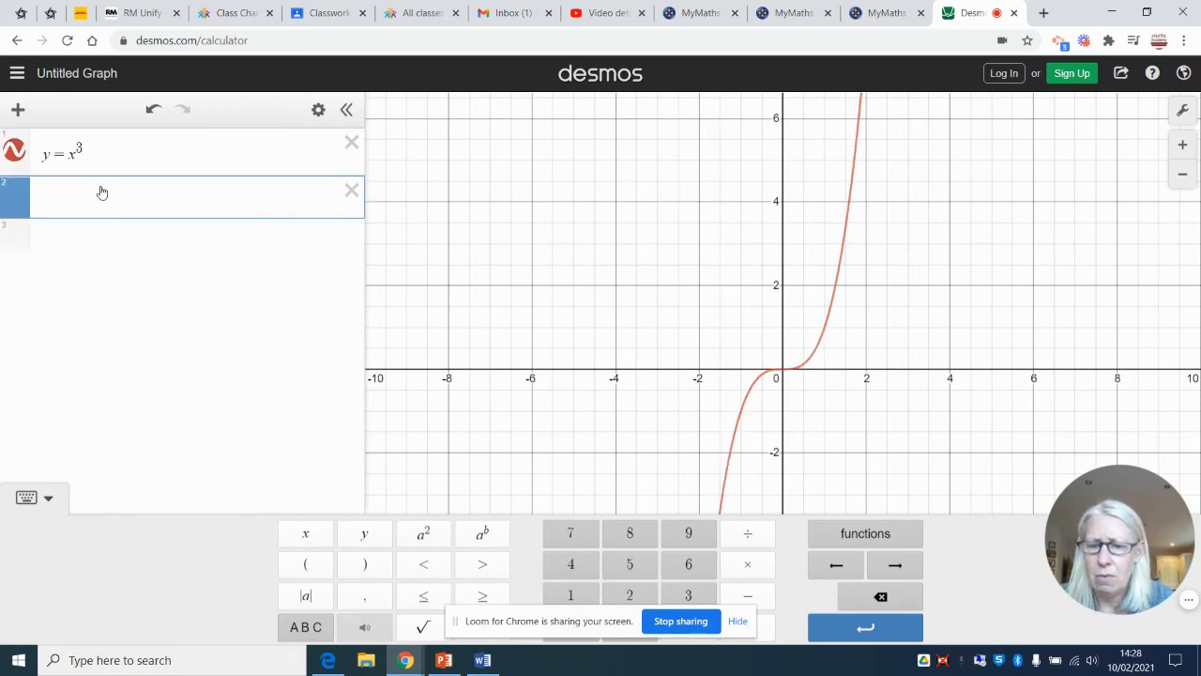
{"action": "type", "text": "y="}
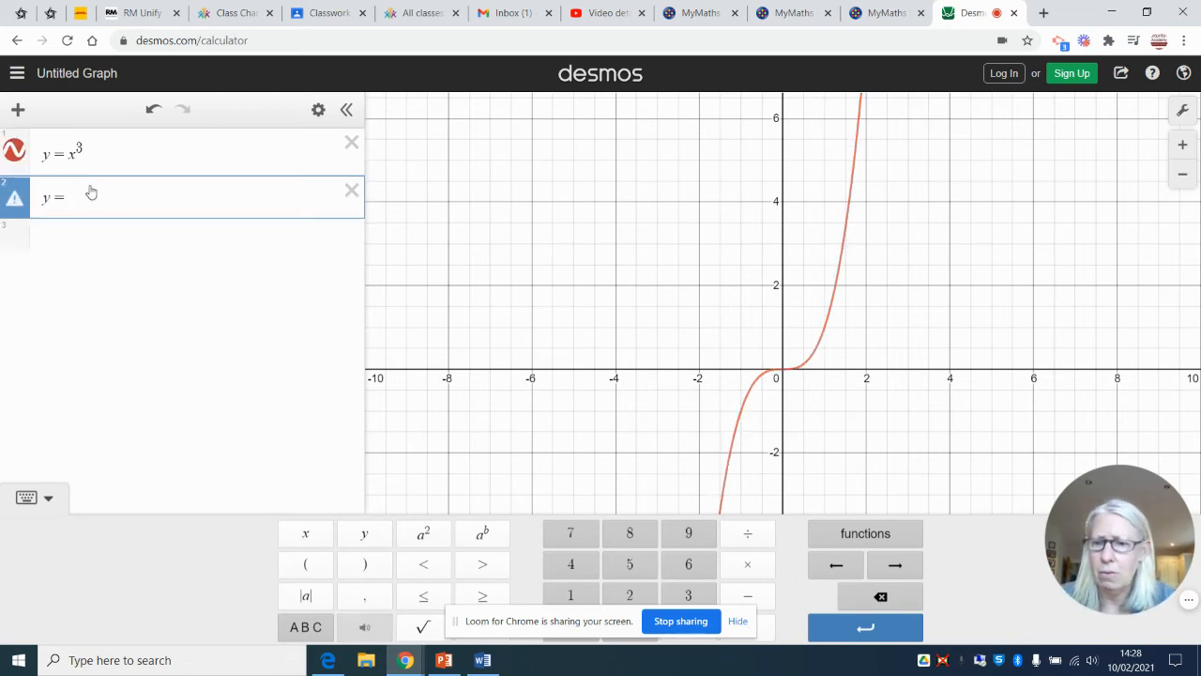
{"action": "type", "text": "x"}
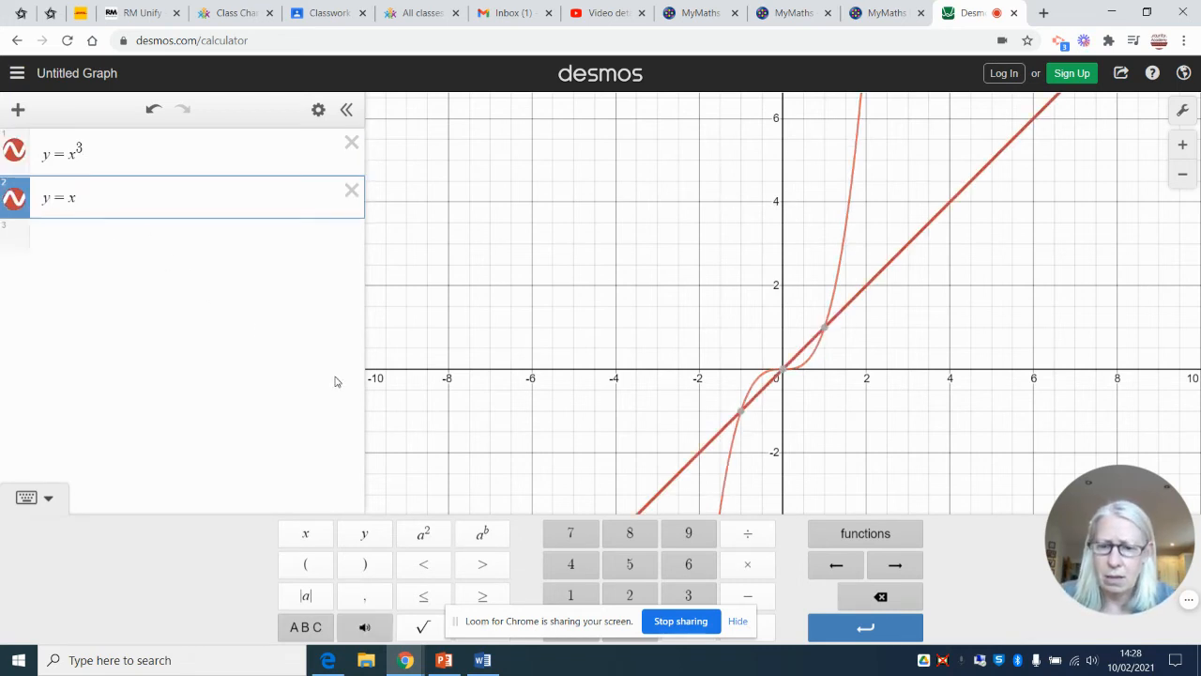
{"action": "type", "text": "^3"}
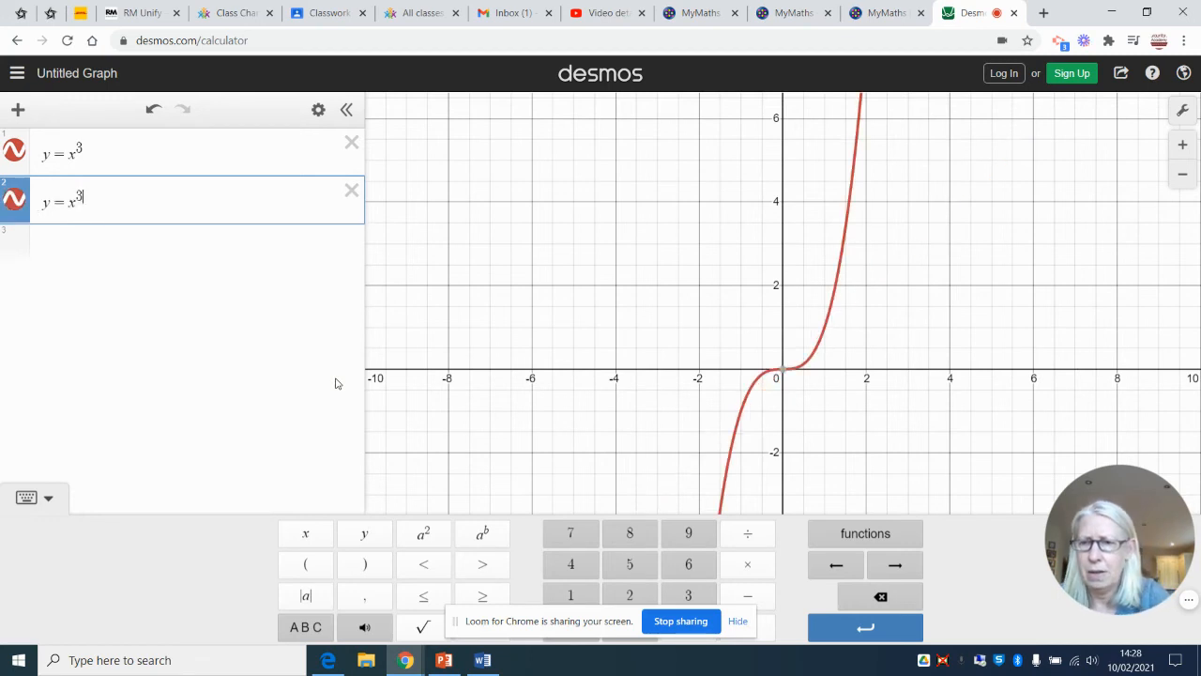
{"action": "key", "text": "Right"}
{"action": "type", "text": "+4"}
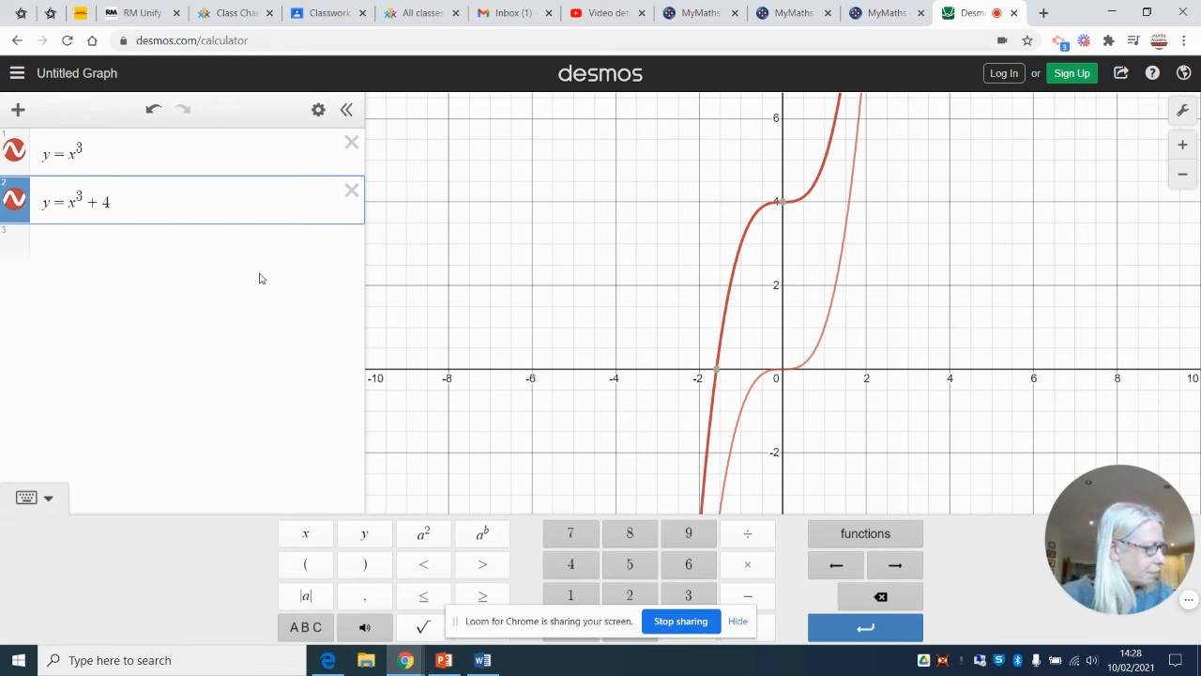
Clear both cubic expressions and plot the factorised quadratic y = (x + 1)(x − 5) in the first row
{"action": "left_click", "coordinate": [352, 190]}
{"action": "left_click", "coordinate": [354, 144]}
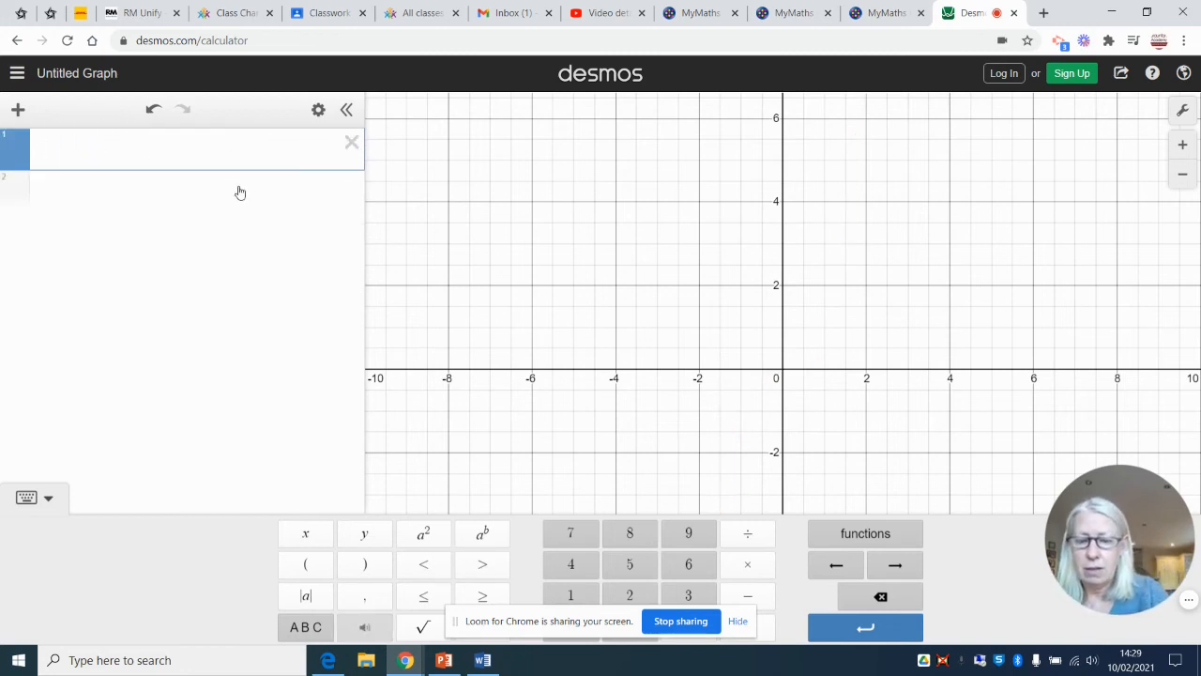
{"action": "type", "text": "y="}
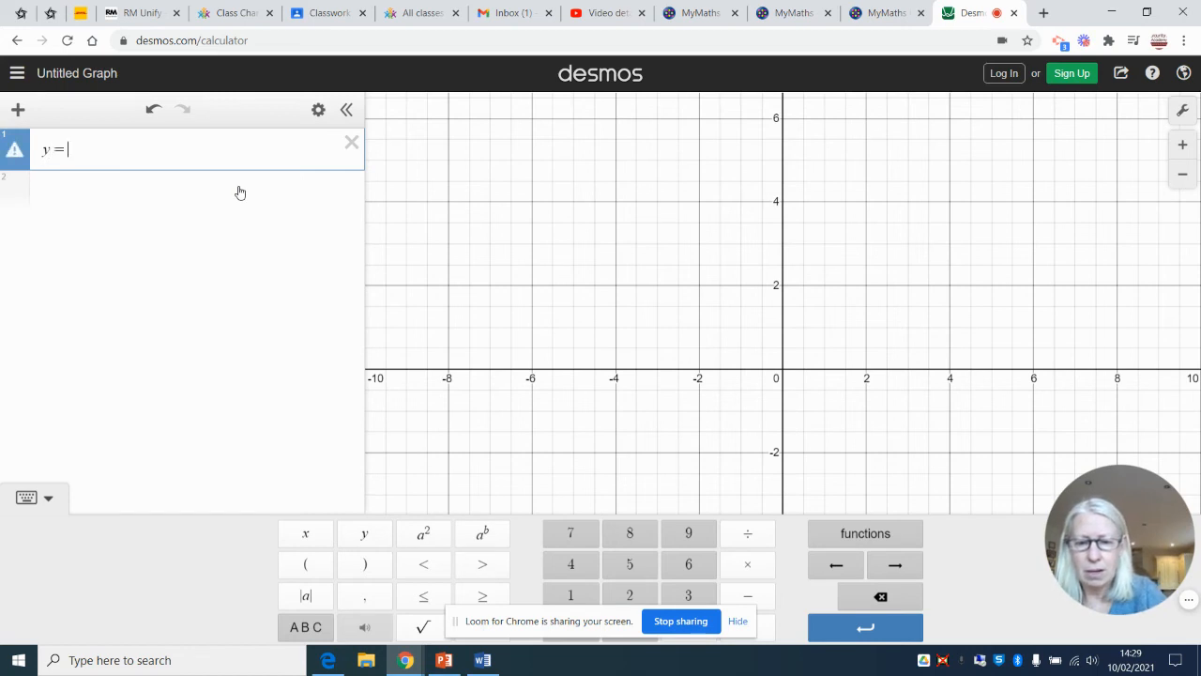
{"action": "type", "text": "(x"}
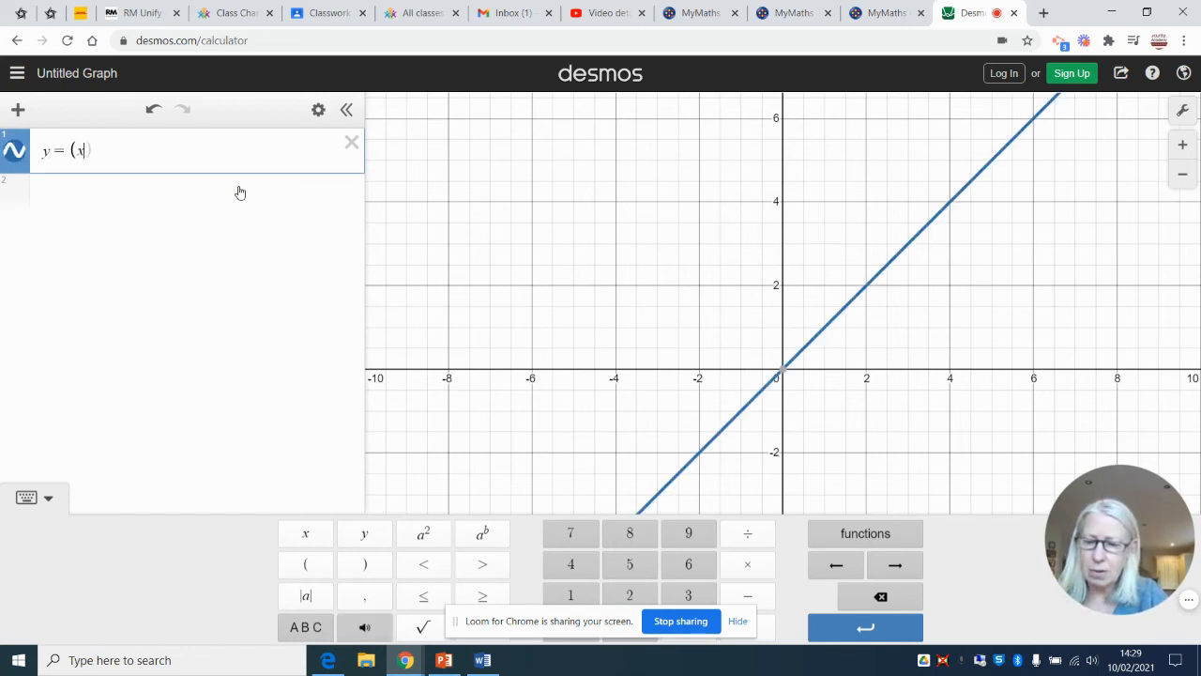
{"action": "type", "text": "+1)"}
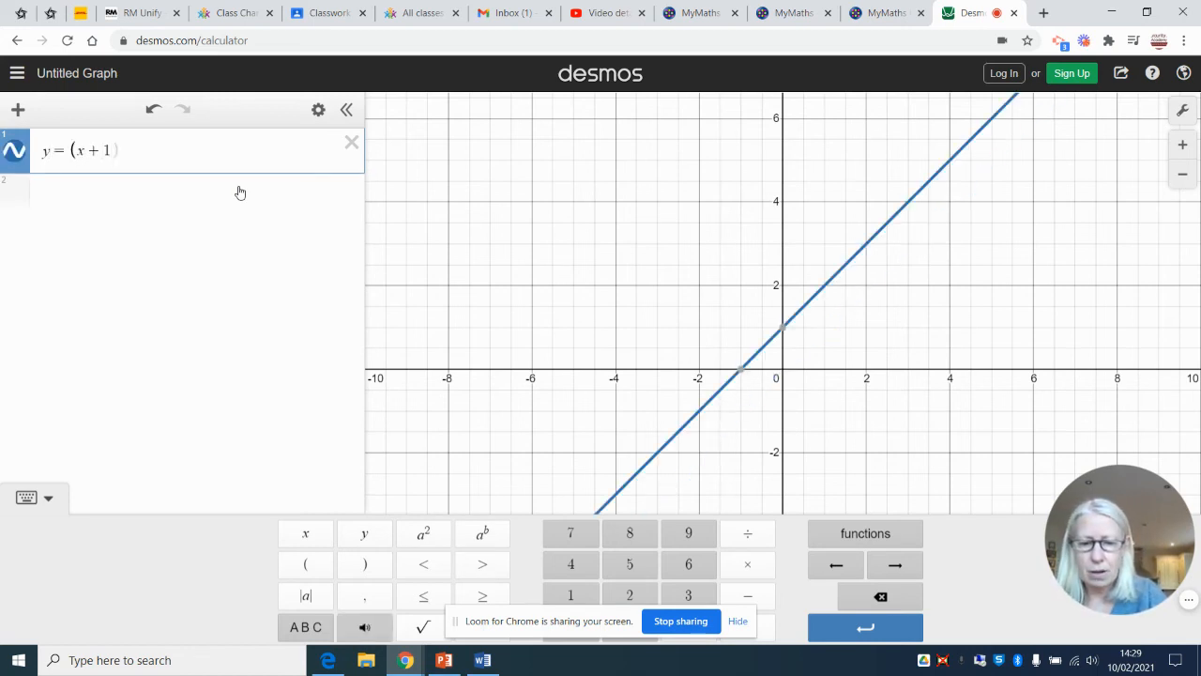
{"action": "type", "text": "("}
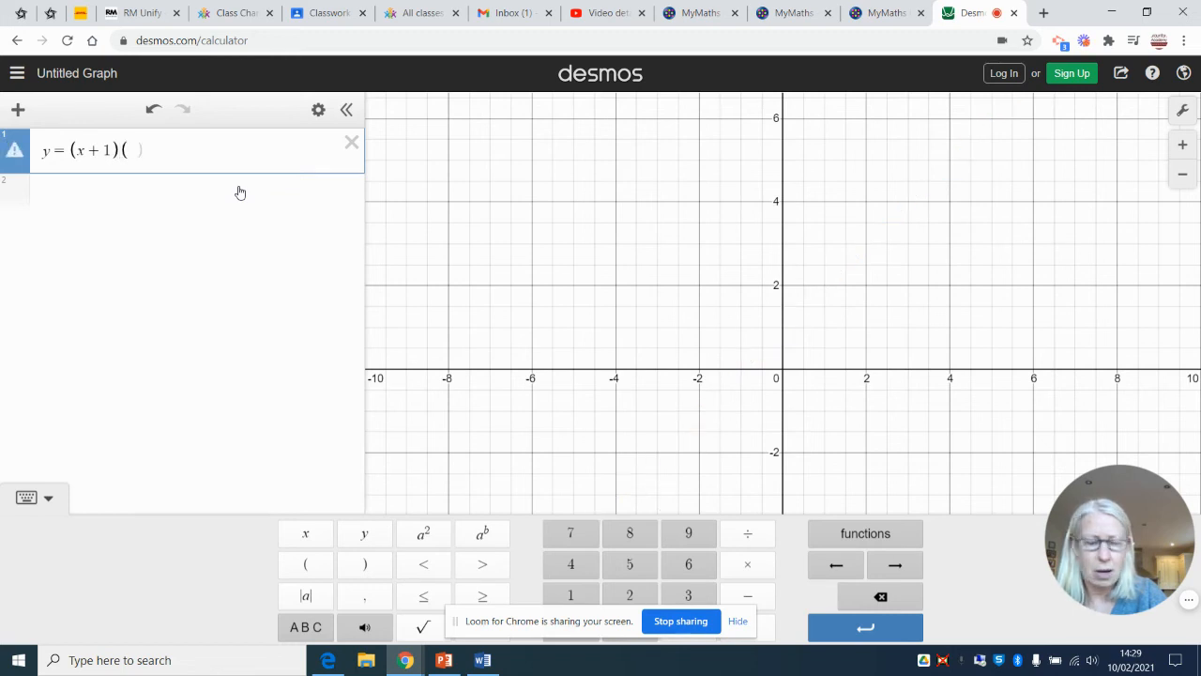
{"action": "type", "text": "x"}
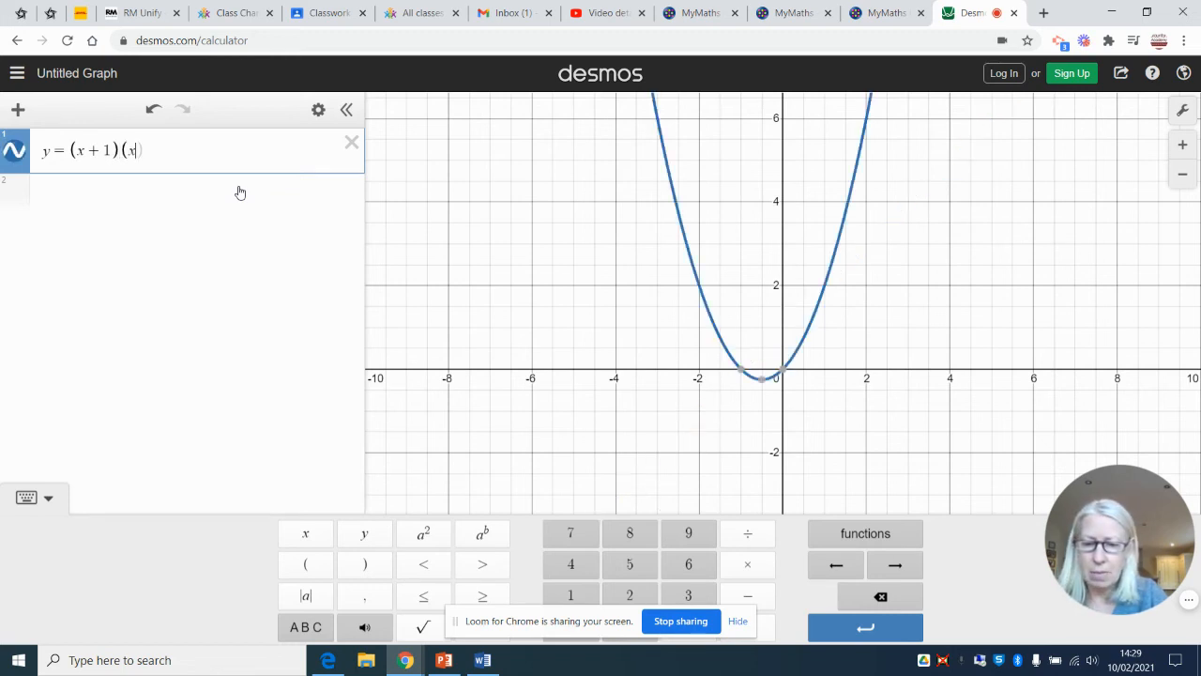
{"action": "type", "text": "-5"}
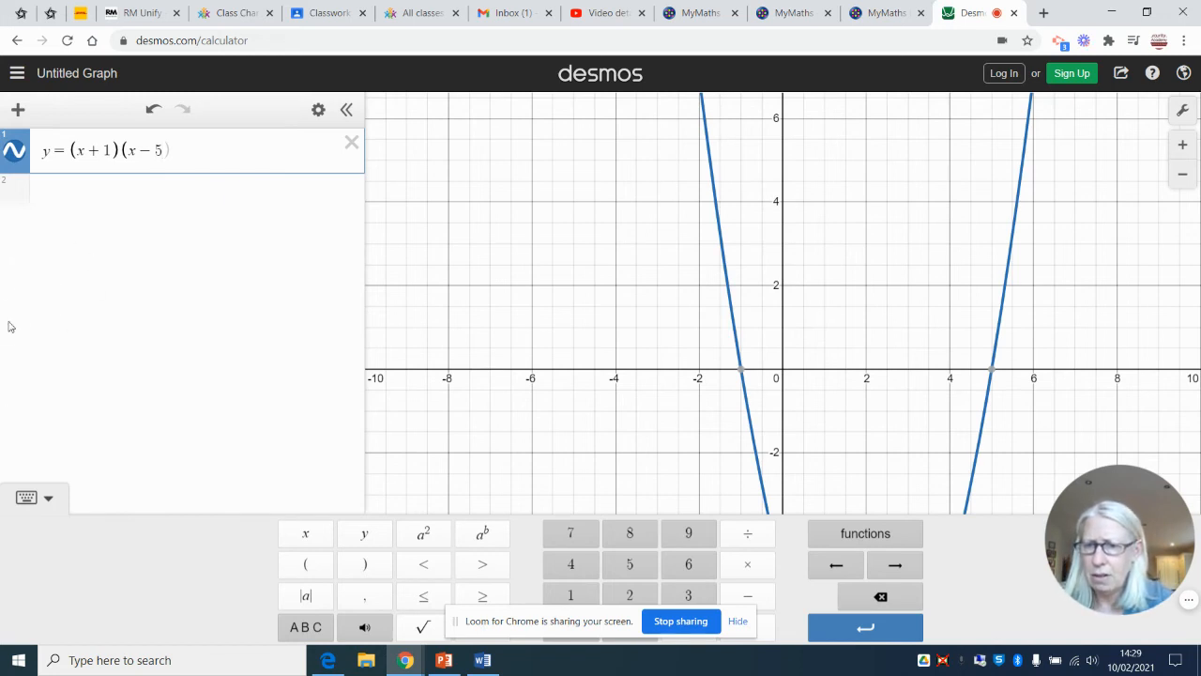
Hide the on-screen keypad and zoom the graph out one level to examine where the parabola crosses the x-axis and y-axis
{"action": "left_click", "coordinate": [51, 500]}
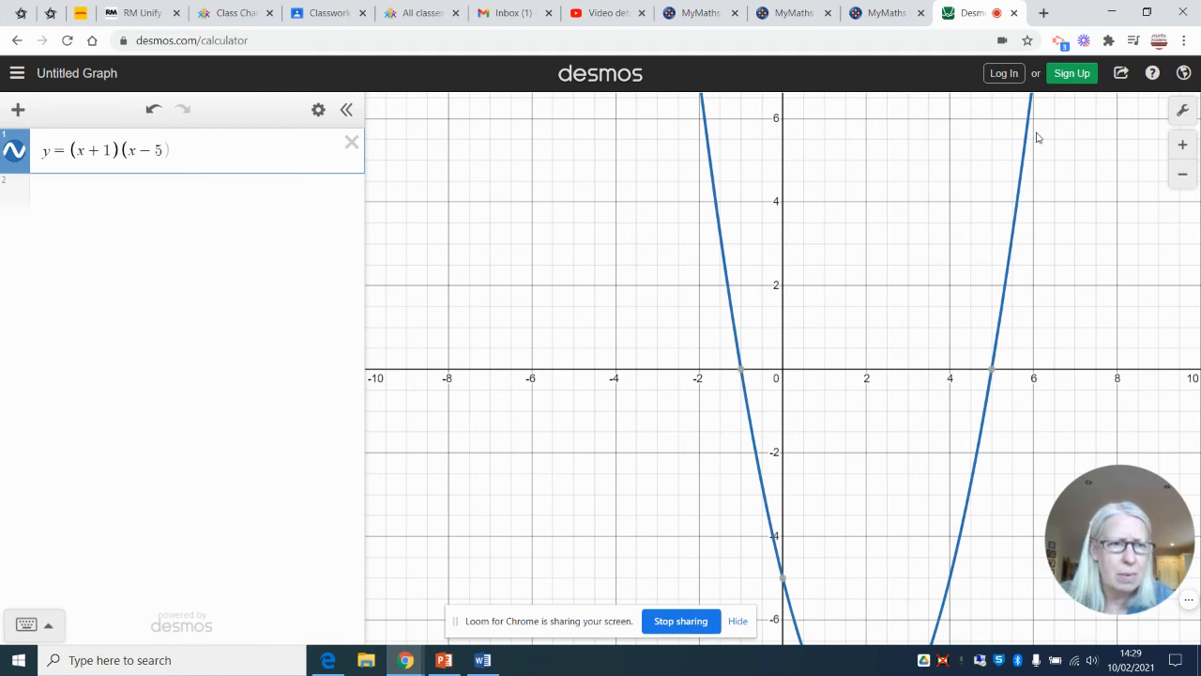
{"action": "left_click", "coordinate": [1182, 175]}
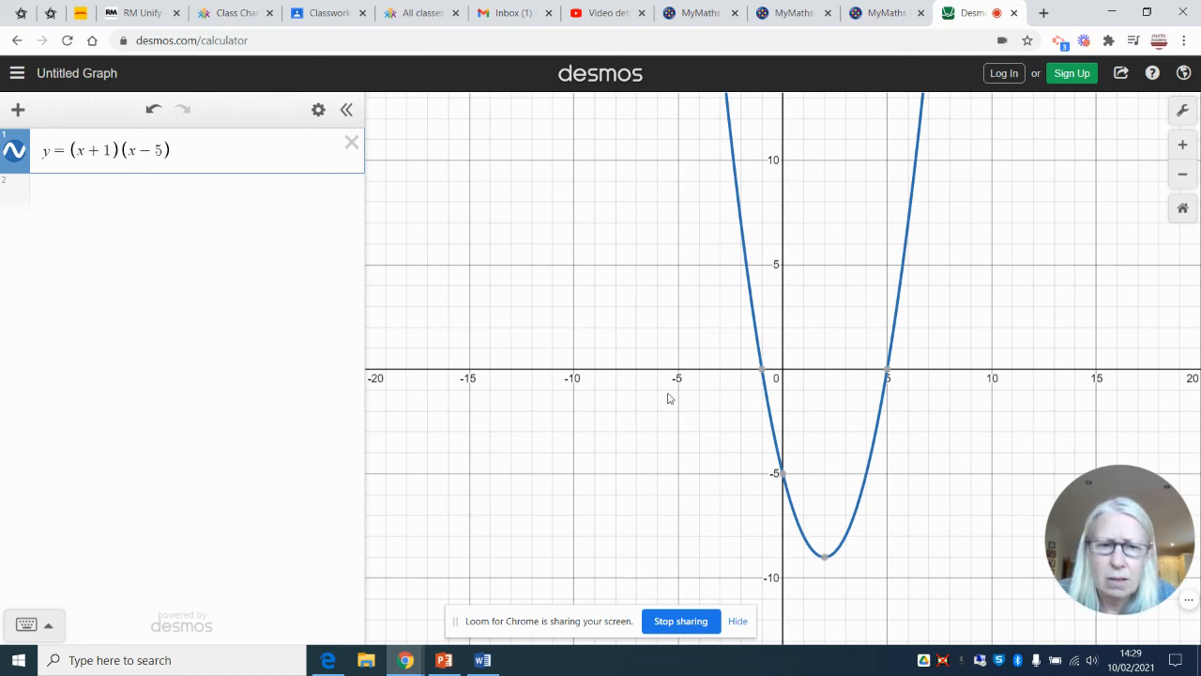
{"action": "mouse_move", "coordinate": [889, 374]}
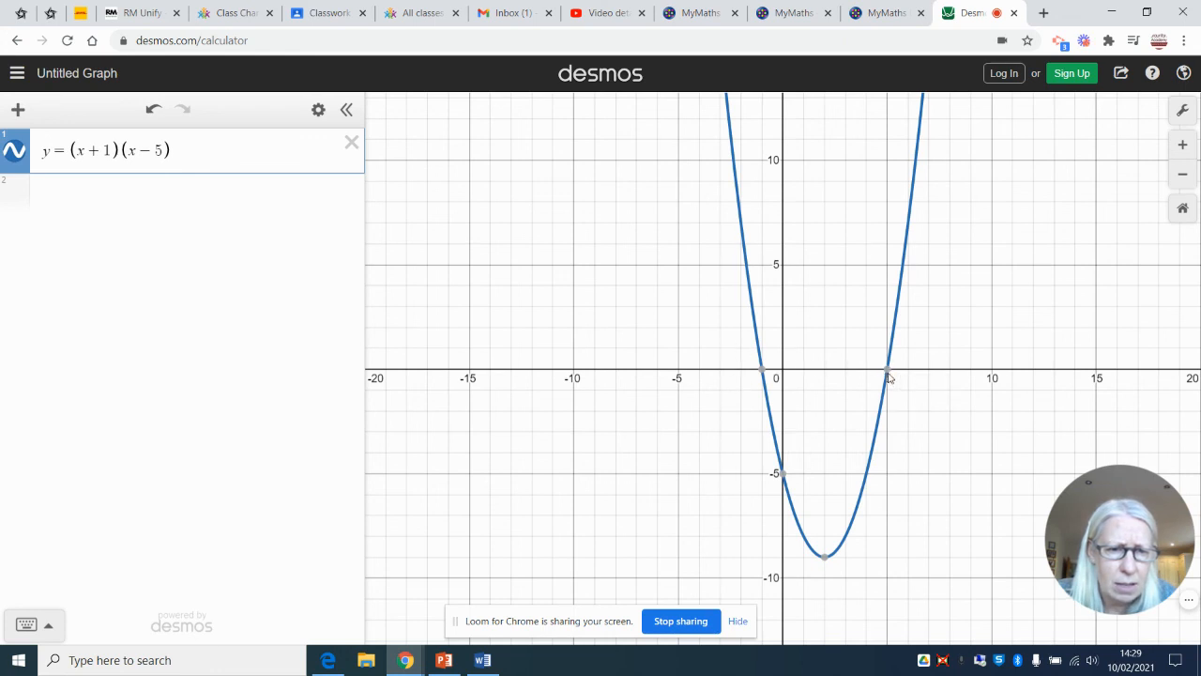
{"action": "mouse_move", "coordinate": [786, 482]}
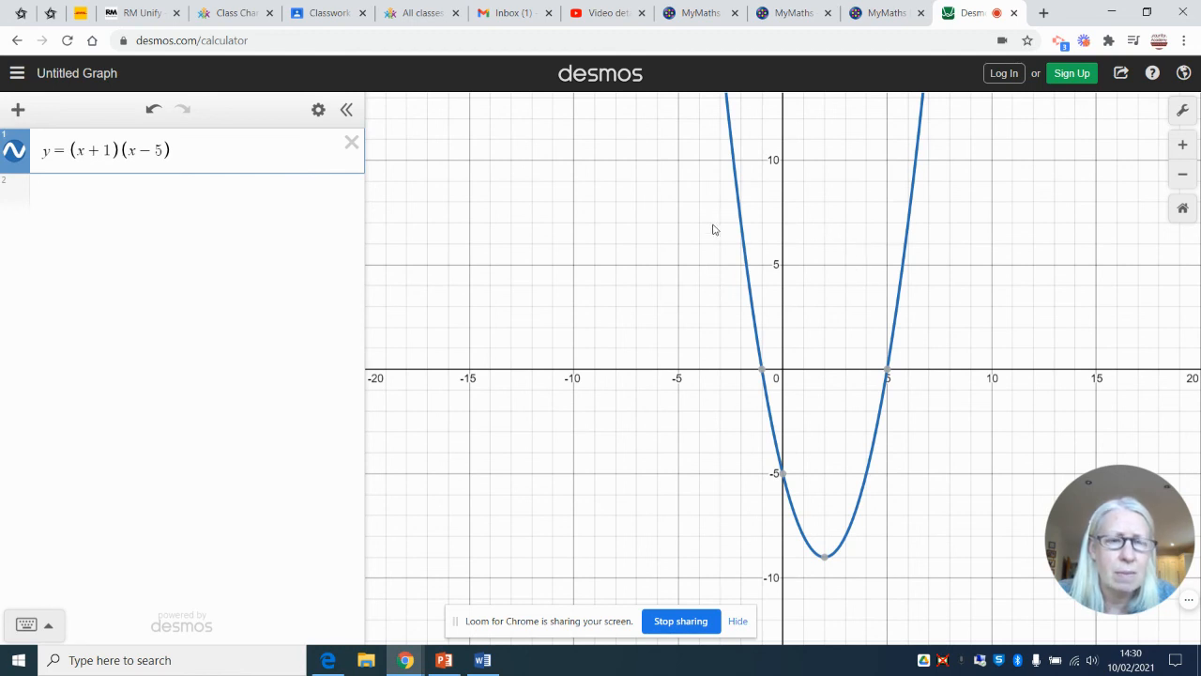
{"action": "left_click", "coordinate": [738, 622]}
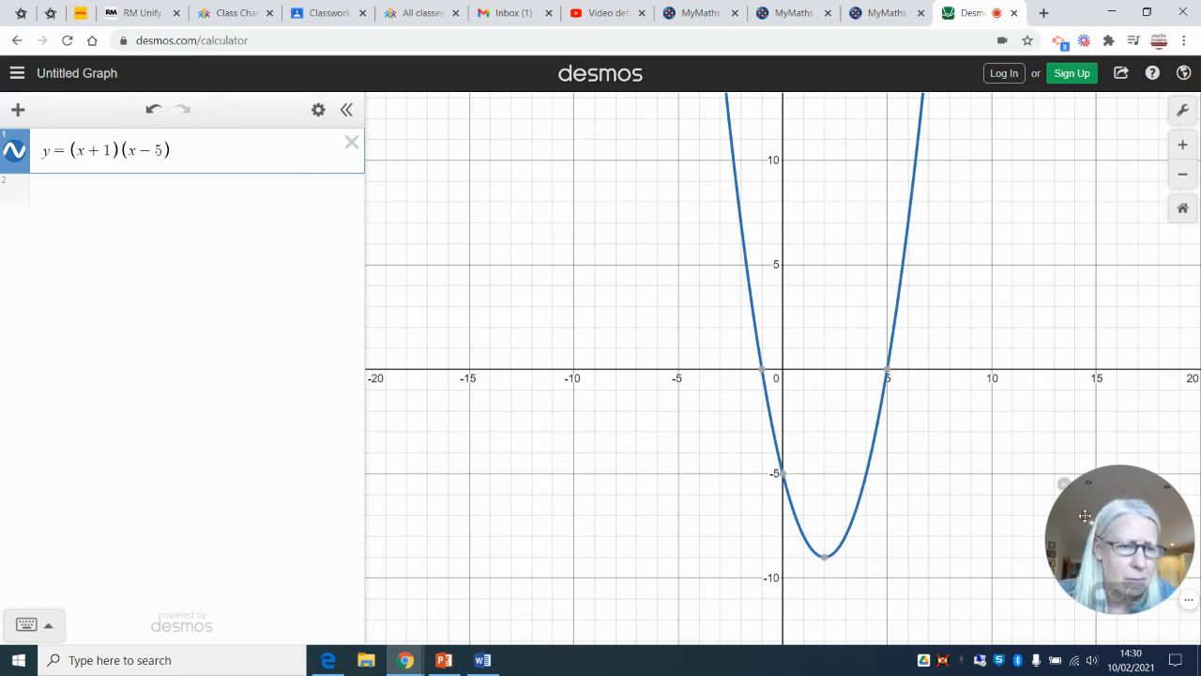
{"action": "left_click_drag", "start_coordinate": [1079, 534], "coordinate": [1078, 532]}
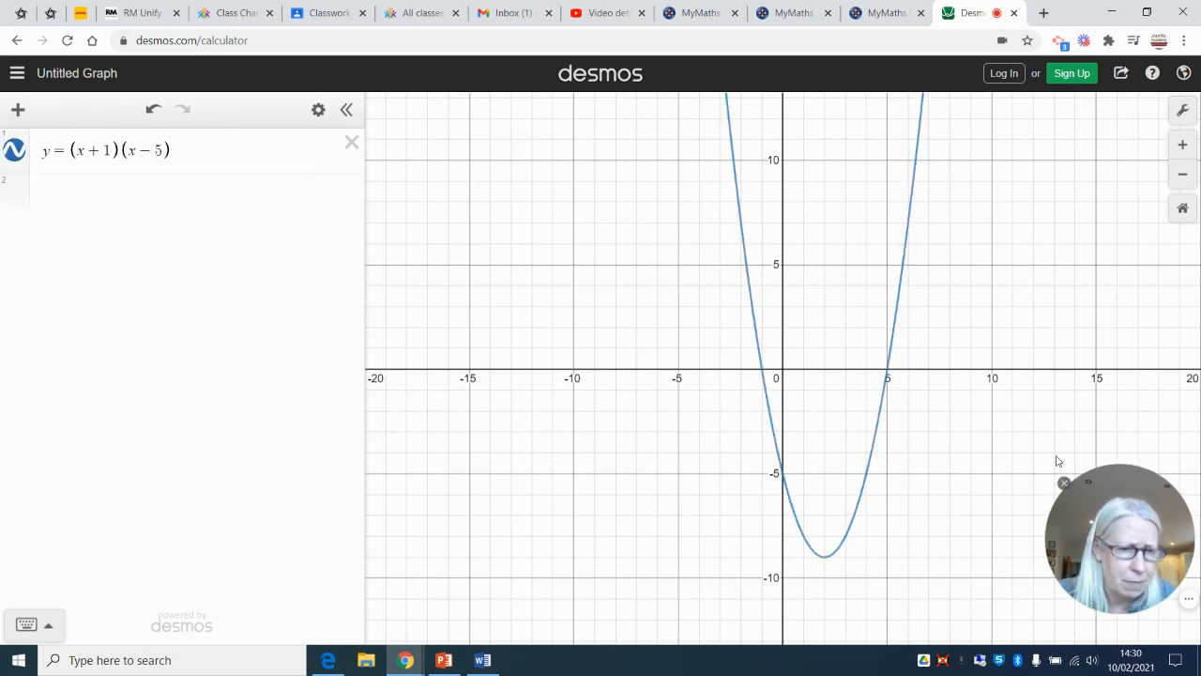